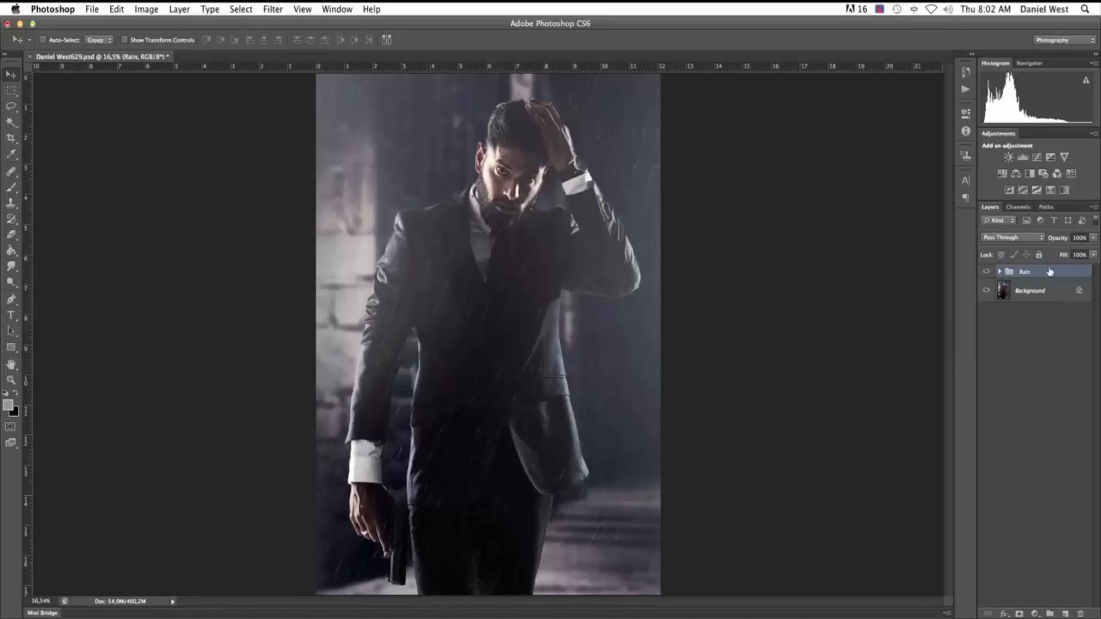
# Hide the existing Rain group and create a new layer named Rain with no color label and Normal mode
pyautogui.click(987, 273)
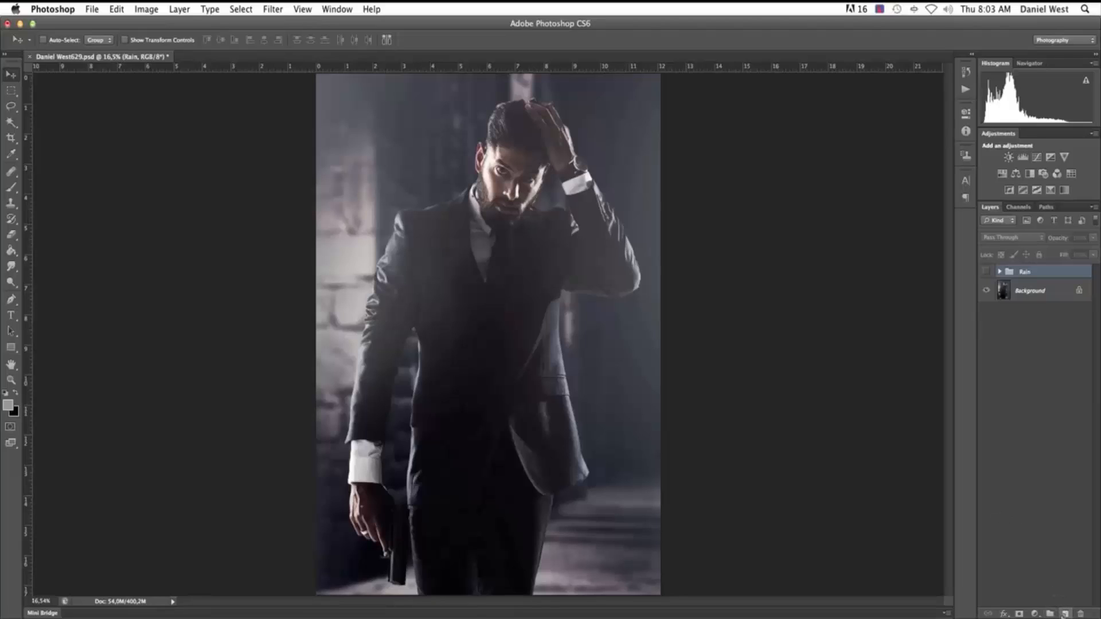
pyautogui.press('super+shift+n')
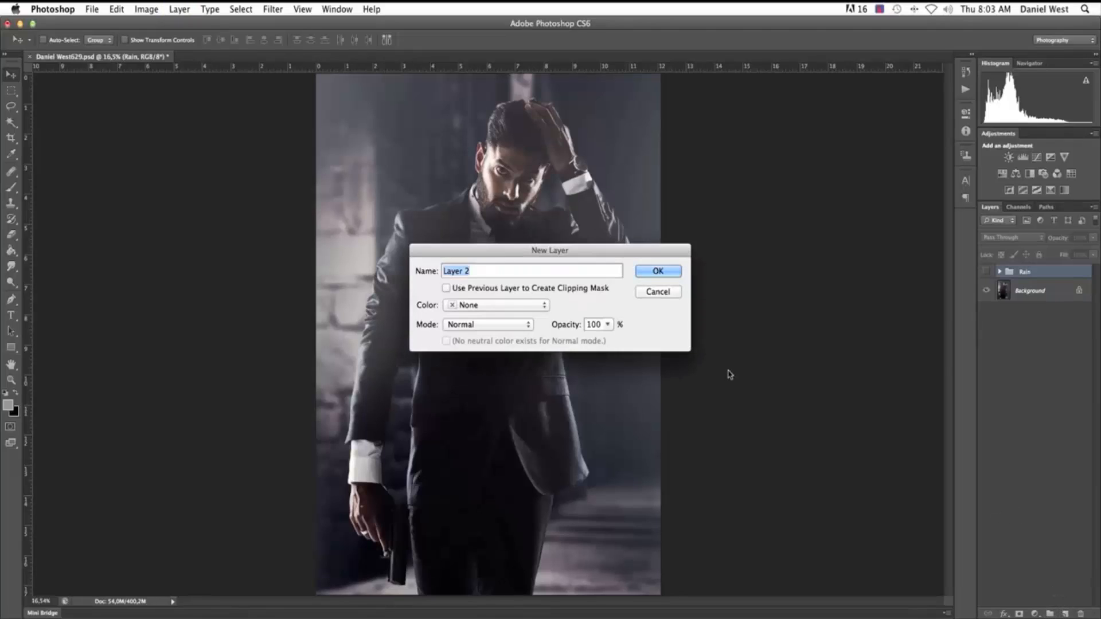
pyautogui.write('Rain')
pyautogui.click(490, 310)
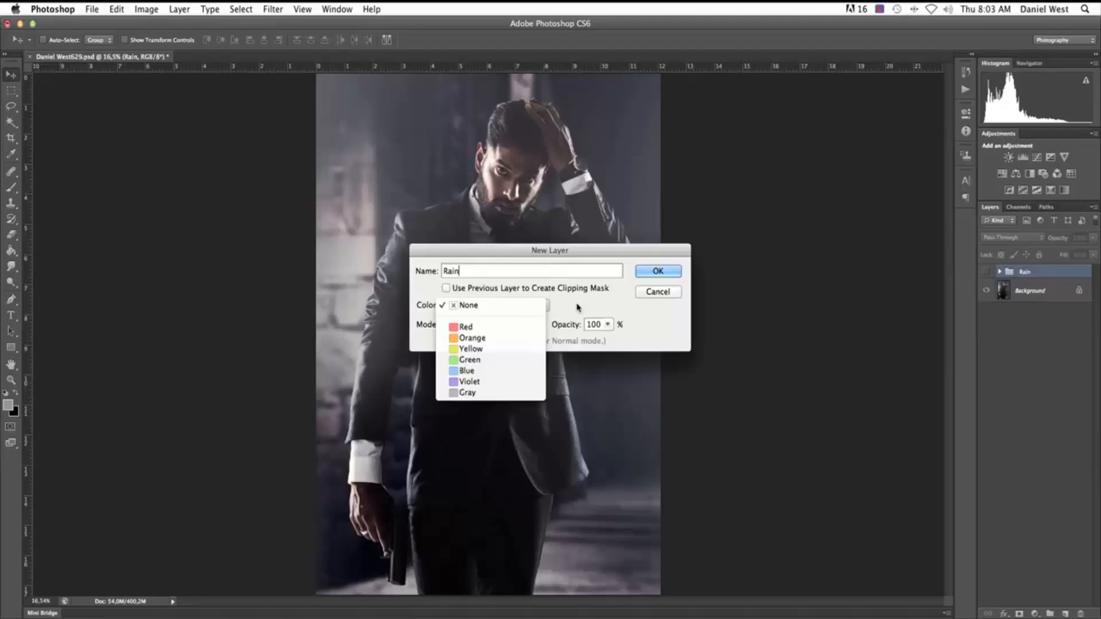
pyautogui.click(462, 308)
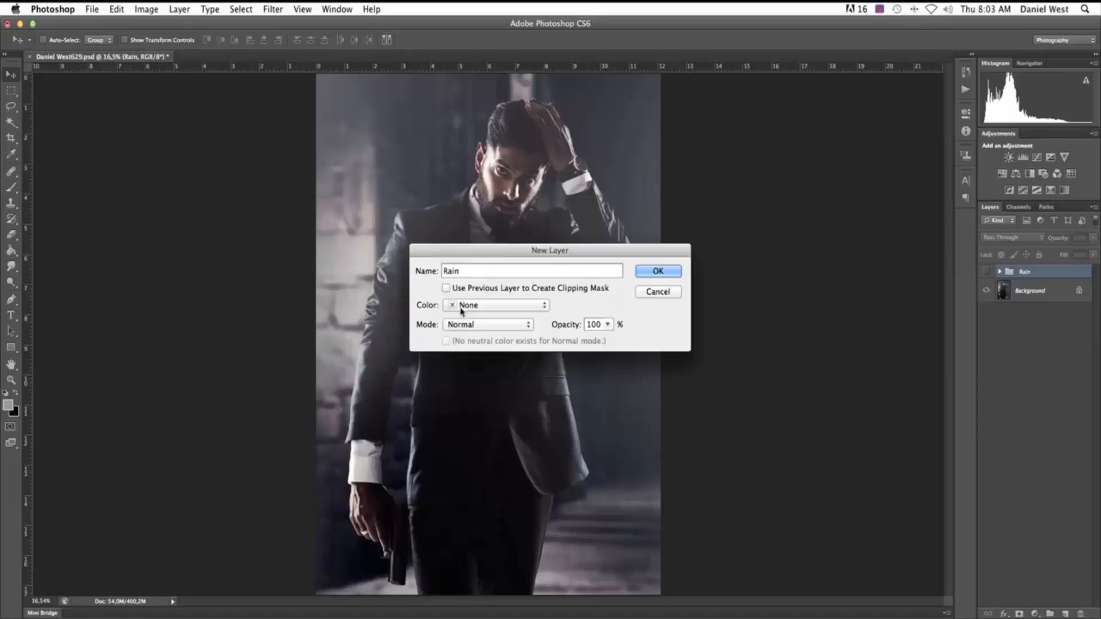
pyautogui.click(464, 326)
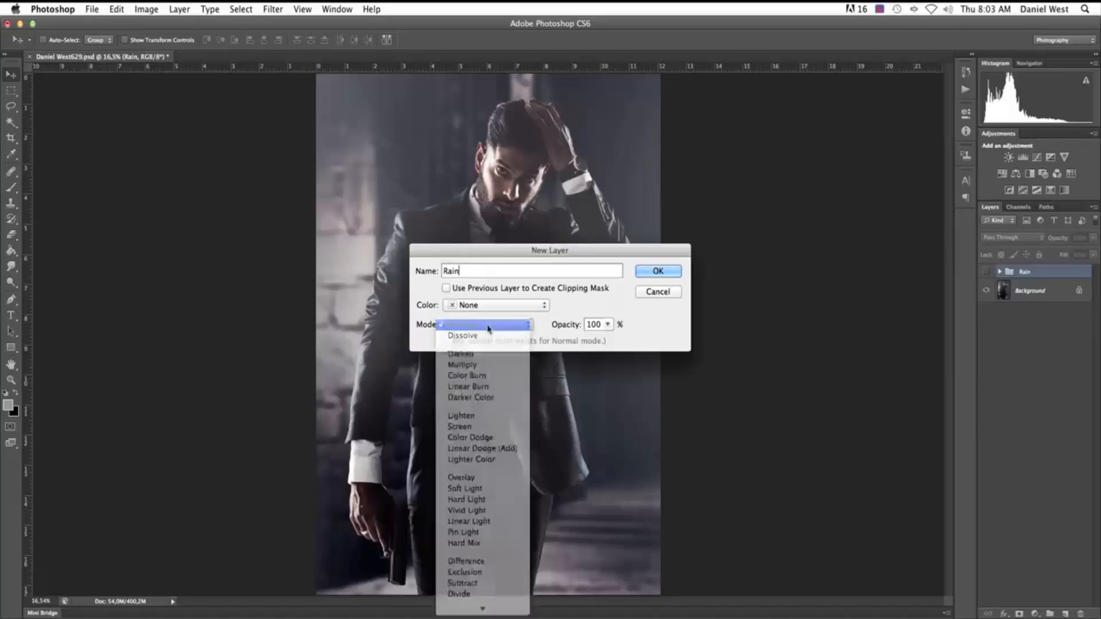
pyautogui.click(488, 327)
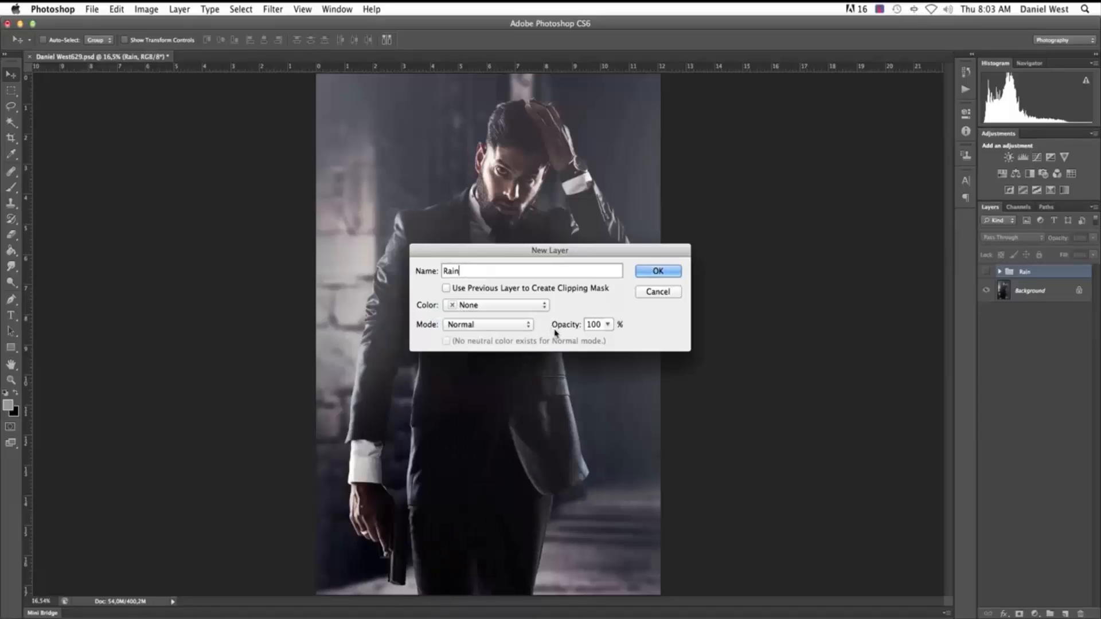
pyautogui.click(658, 271)
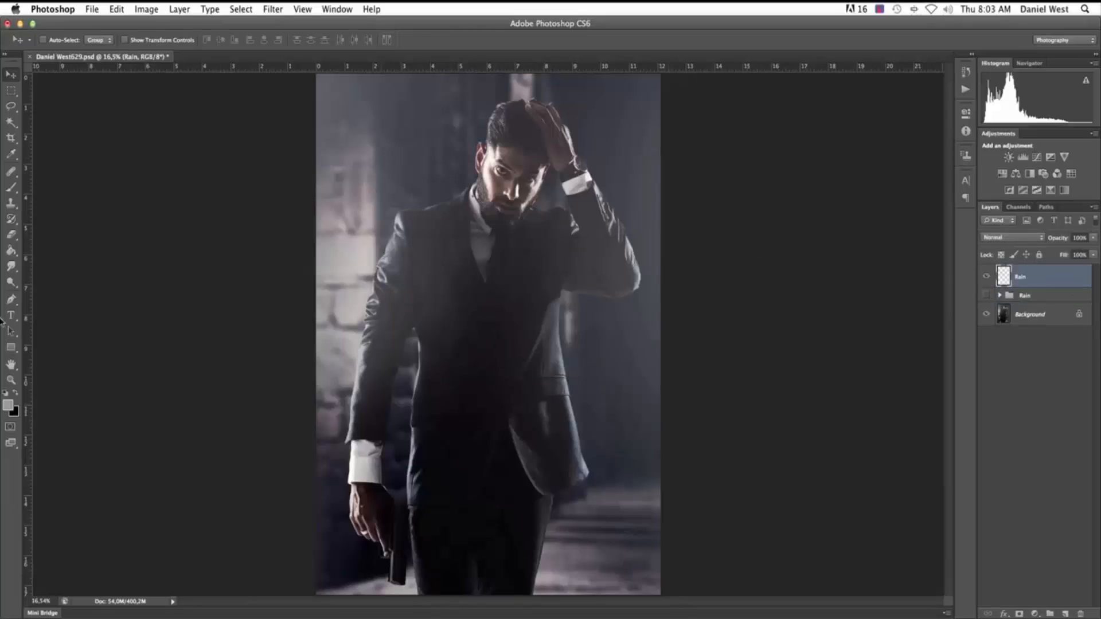
# Check the foreground color's CMYK and hex values in the Color Picker and keep gray 929496
pyautogui.click(8, 405)
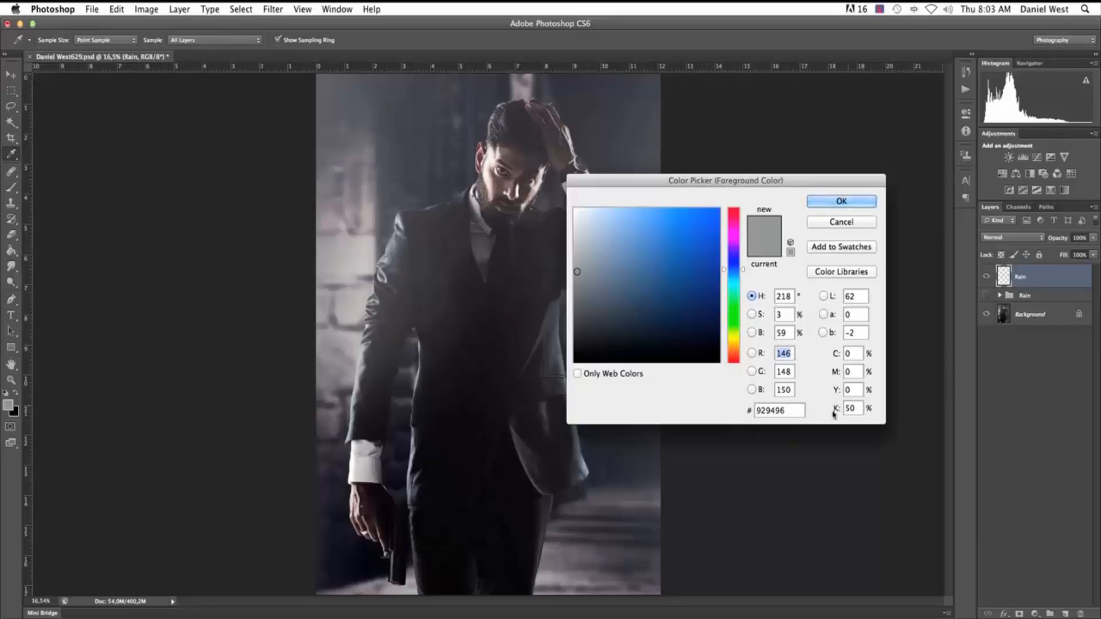
pyautogui.click(854, 408)
pyautogui.moveTo(856, 351); pyautogui.dragTo(839, 361)
pyautogui.click(845, 370)
pyautogui.click(855, 389)
pyautogui.click(857, 409)
pyautogui.click(791, 412)
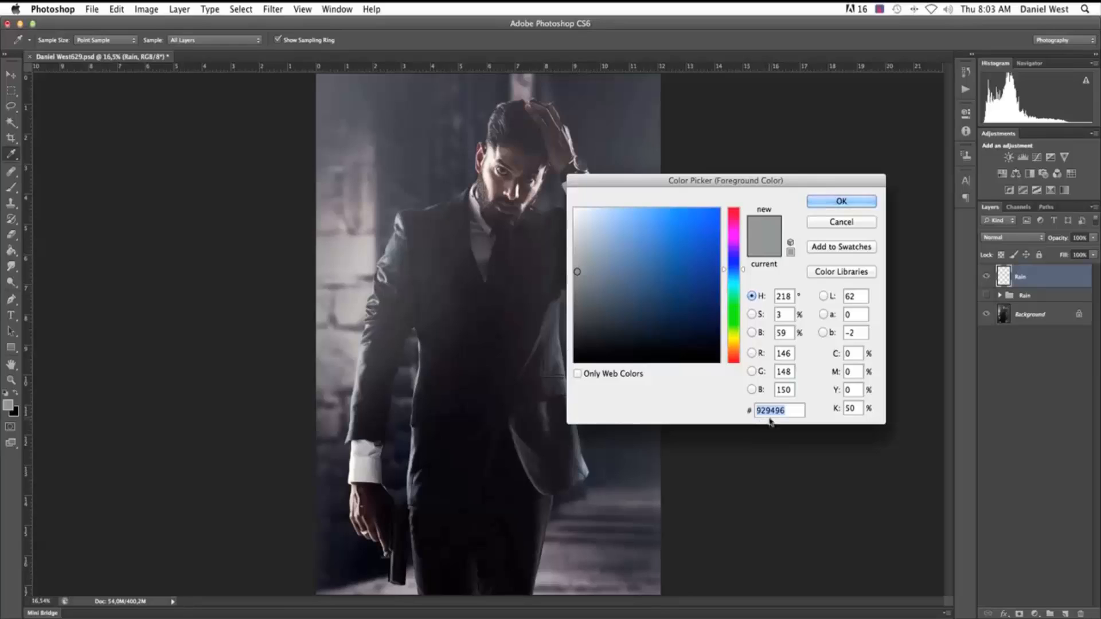
pyautogui.click(789, 412)
pyautogui.click(840, 201)
# Fill the new Rain layer with the gray foreground color using the Paint Bucket tool
pyautogui.press('v')
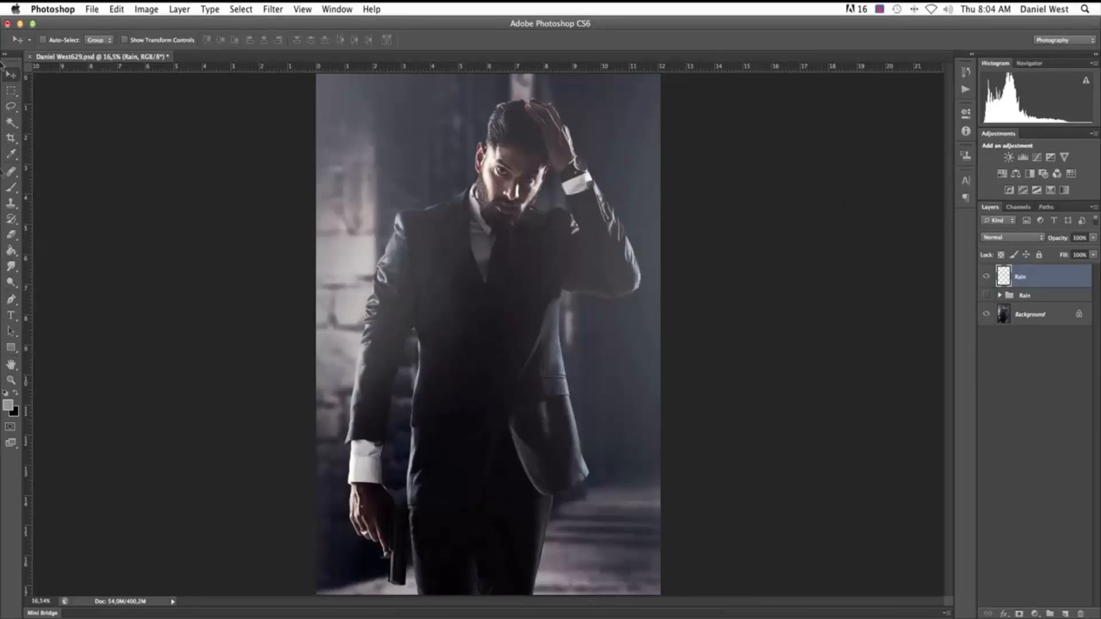
pyautogui.click(10, 251)
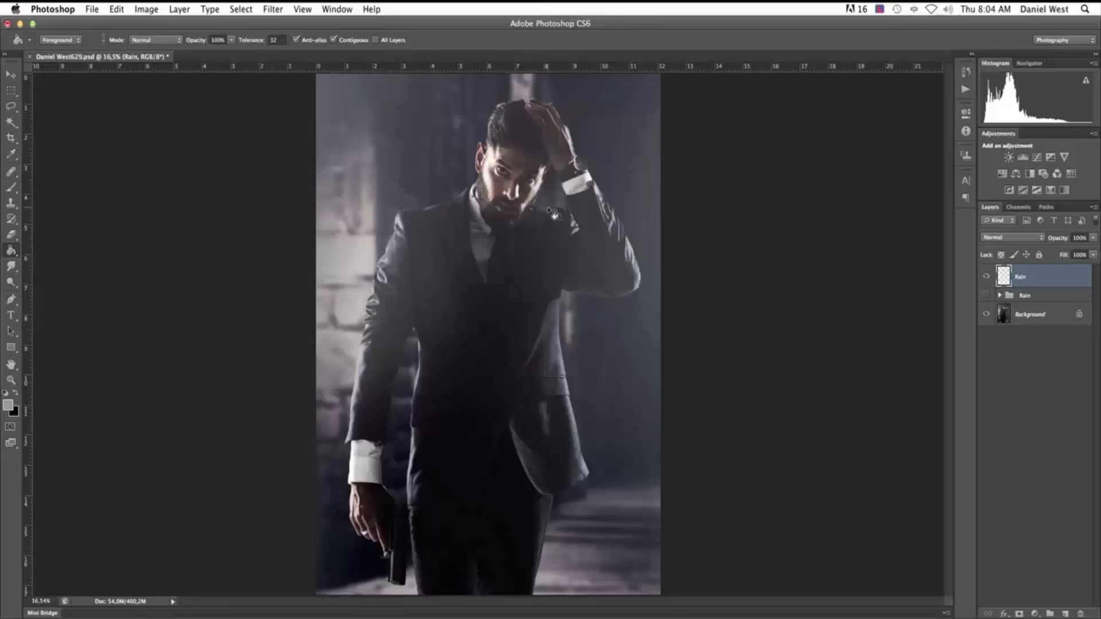
pyautogui.click(547, 208)
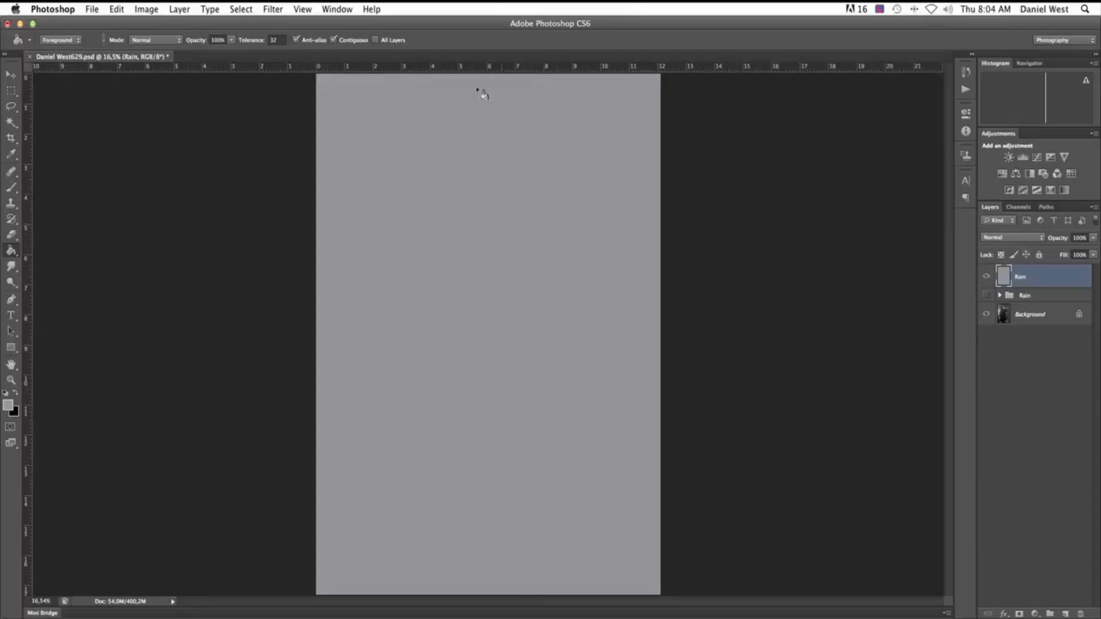
# Start the Add Noise filter on the gray Rain layer with Gaussian distribution and an amount of 129.48%
pyautogui.click(273, 9)
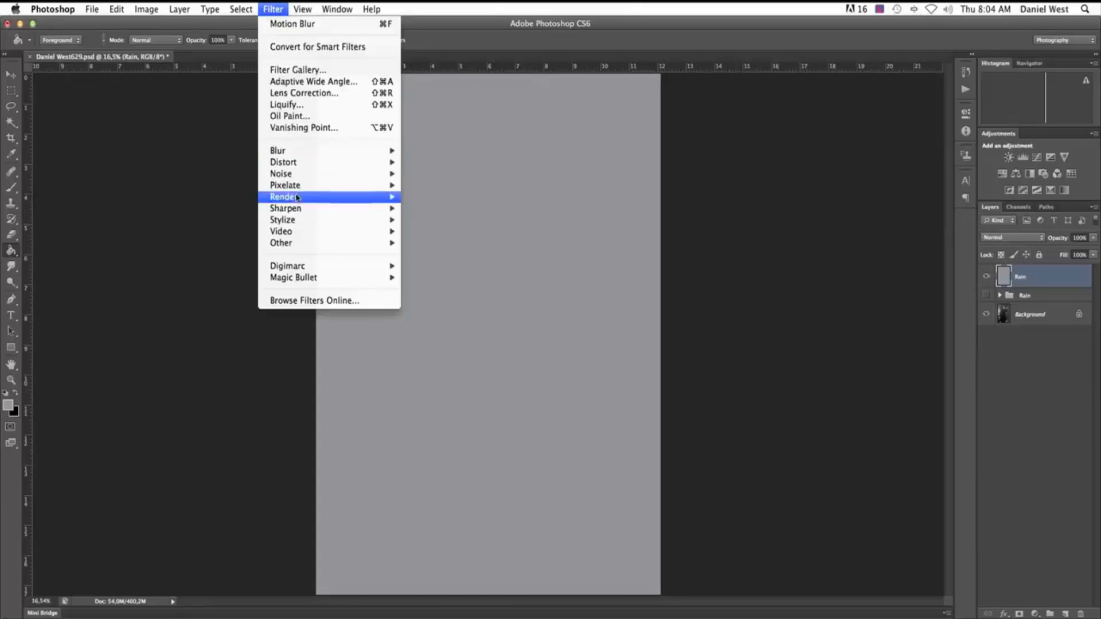
pyautogui.moveTo(320, 173)
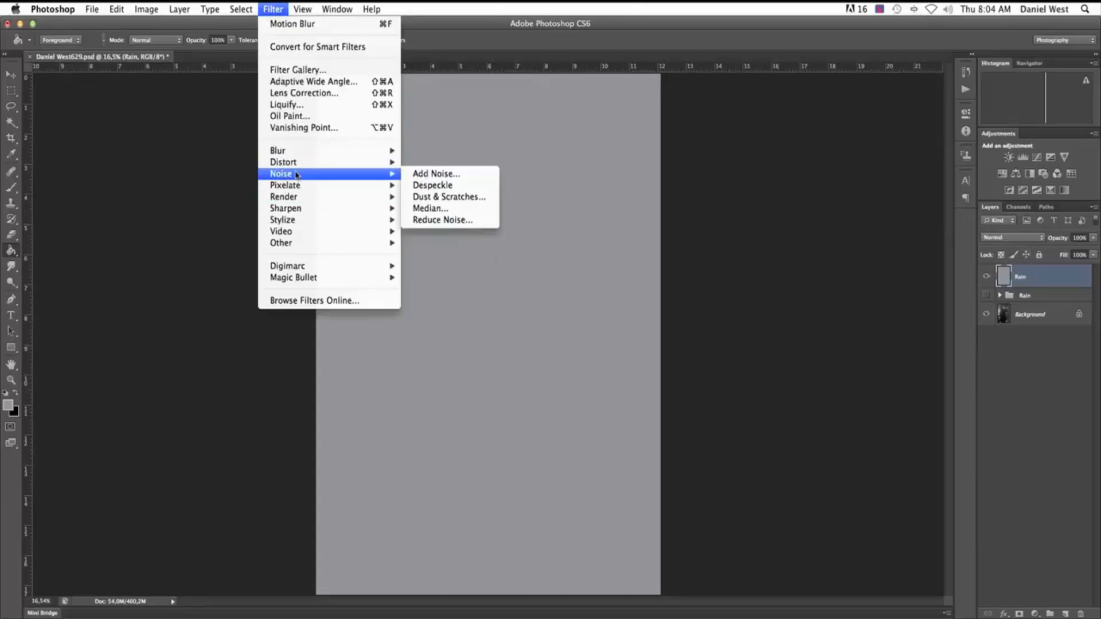
pyautogui.click(445, 175)
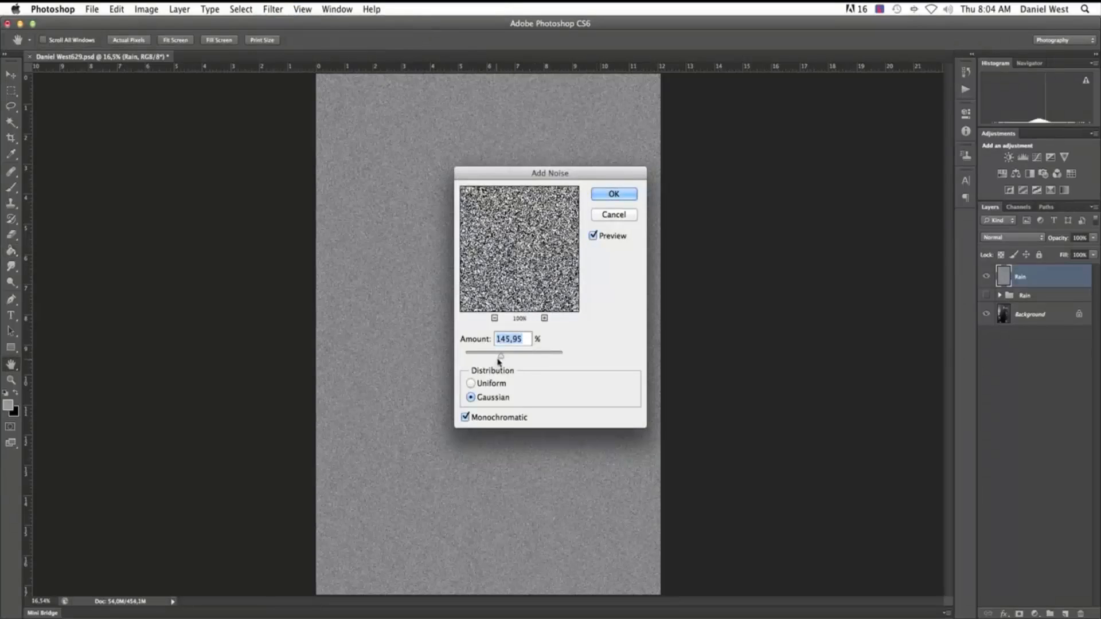
pyautogui.moveTo(499, 361); pyautogui.dragTo(462, 357)
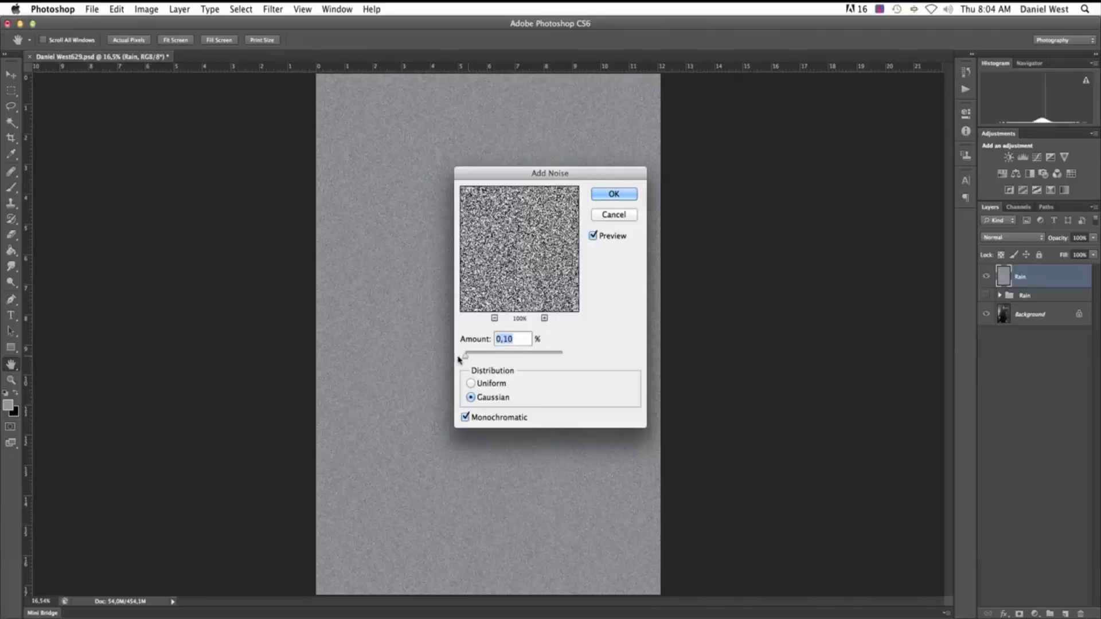
pyautogui.click(471, 383)
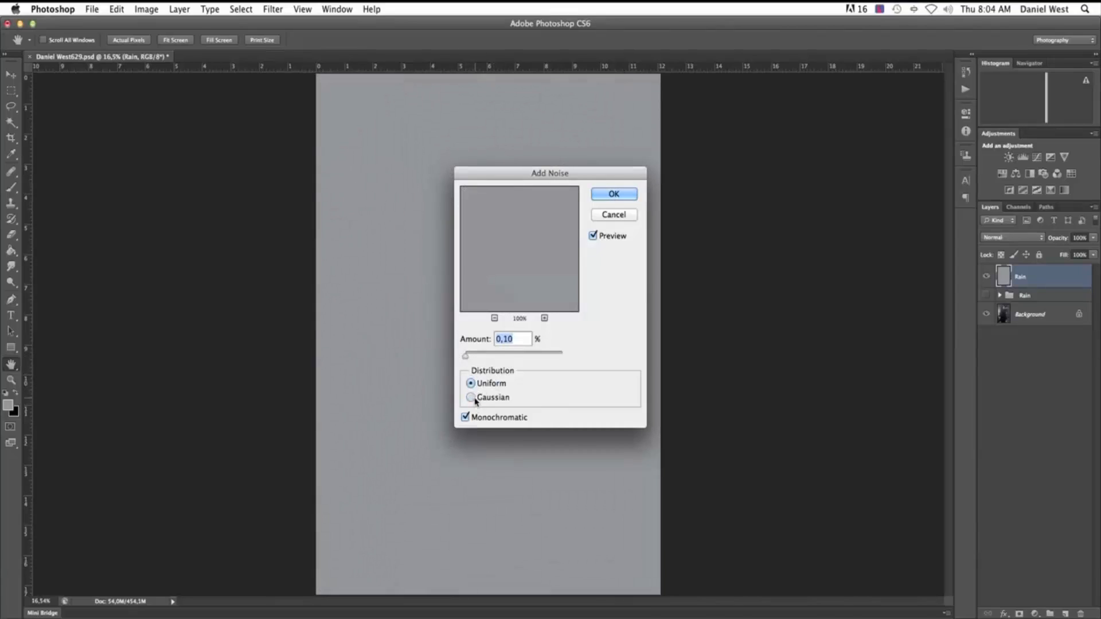
pyautogui.click(474, 399)
pyautogui.moveTo(476, 364); pyautogui.dragTo(497, 359)
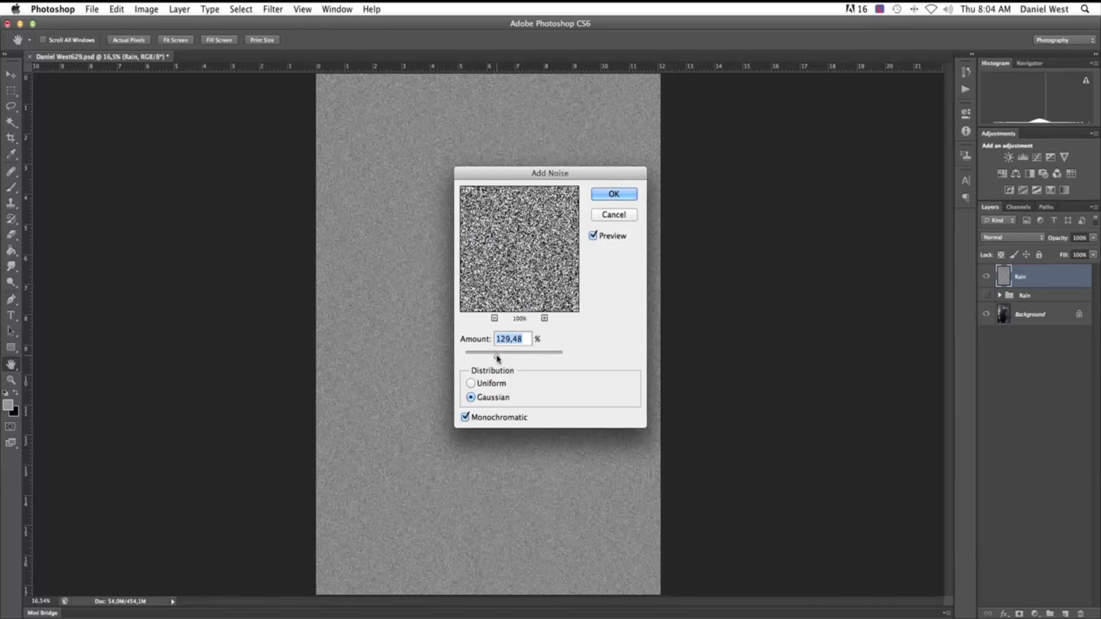
# Set the Gaussian noise amount to 178.88%, keep Monochromatic on, and apply the noise
pyautogui.click(489, 386)
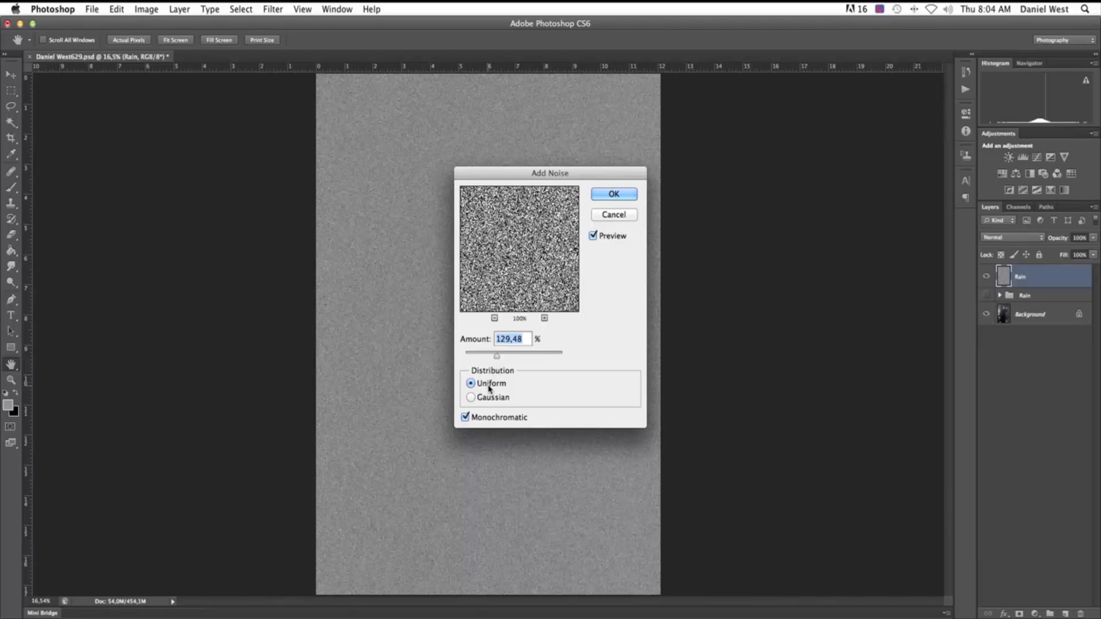
pyautogui.click(487, 398)
pyautogui.moveTo(497, 355); pyautogui.dragTo(509, 359)
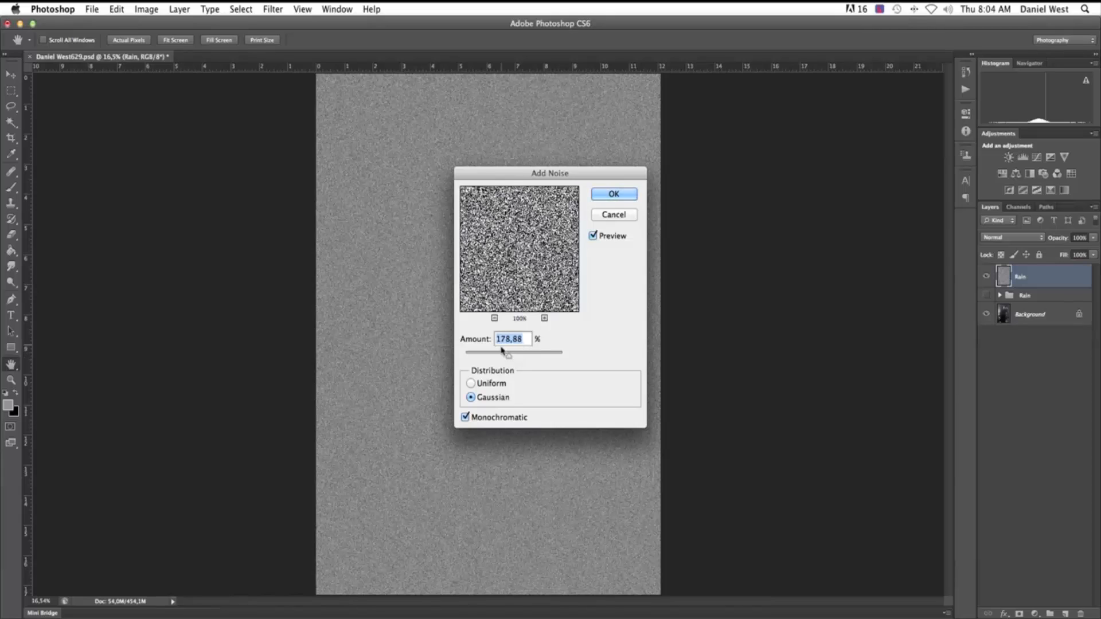
pyautogui.click(465, 419)
pyautogui.click(465, 418)
pyautogui.click(617, 197)
pyautogui.press('g')
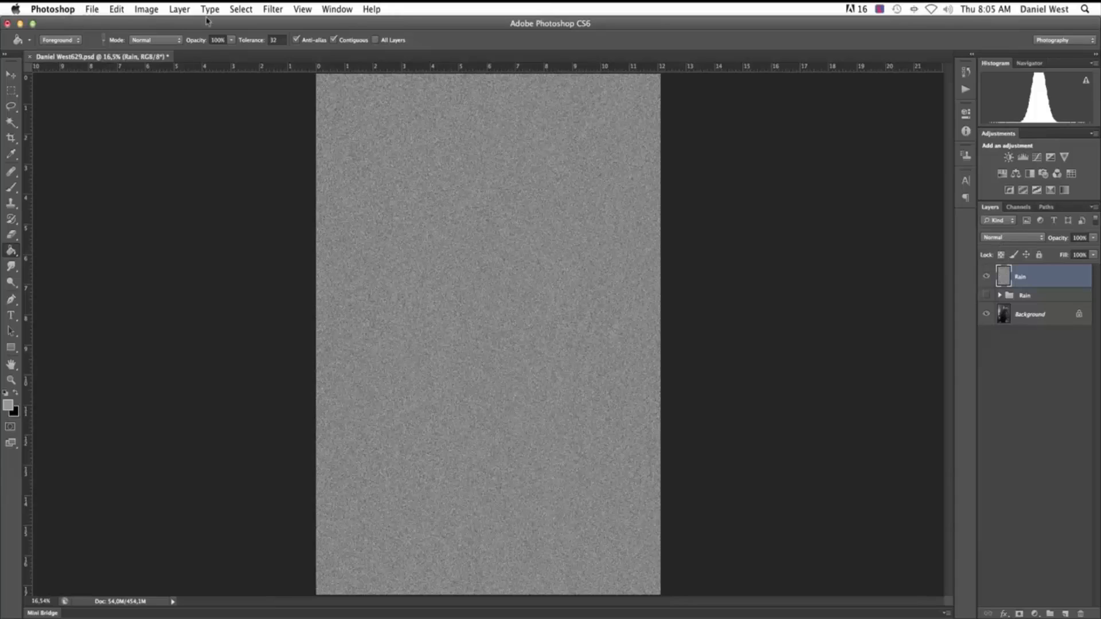
# Start the Motion Blur filter on the noisy Rain layer and try angles of 45°, 90° and 55°
pyautogui.click(262, 11)
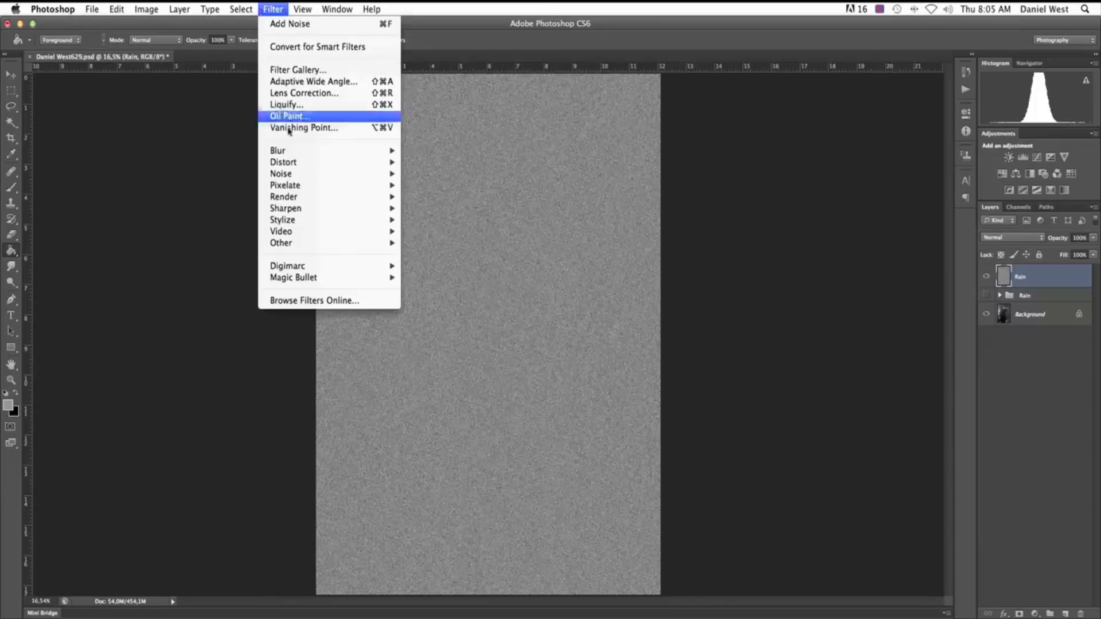
pyautogui.moveTo(277, 152)
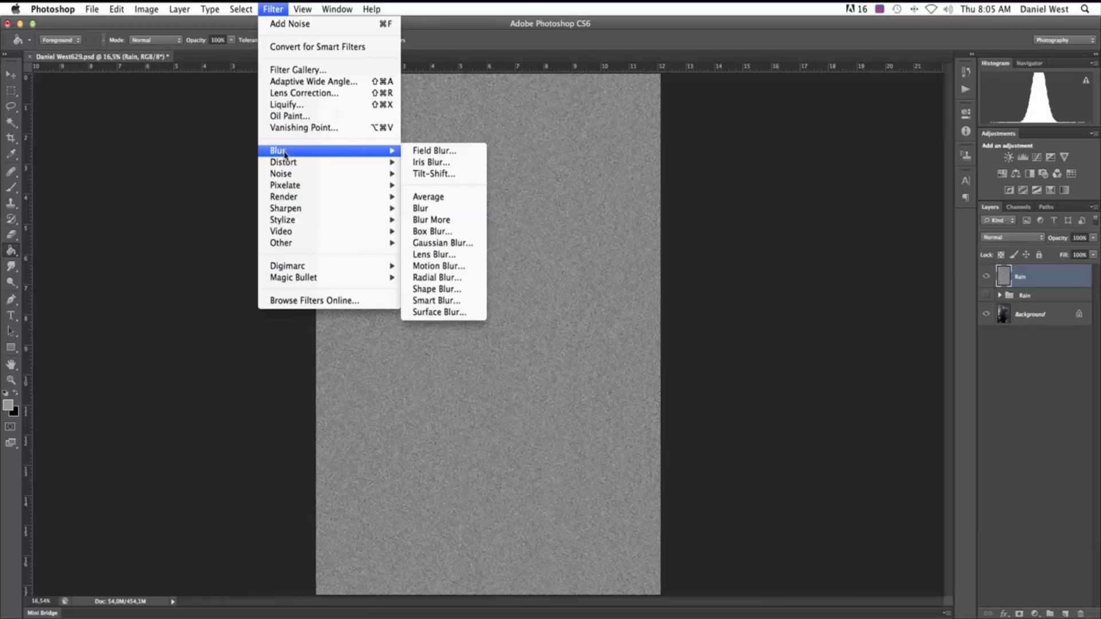
pyautogui.click(448, 266)
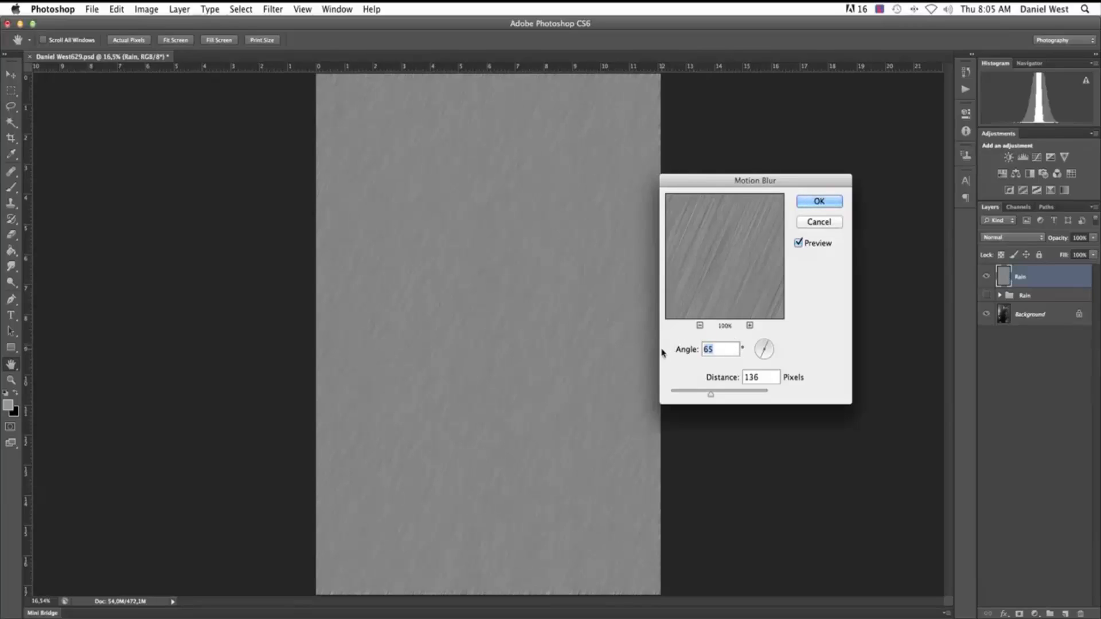
pyautogui.write('45')
pyautogui.doubleClick(711, 349)
pyautogui.write('90')
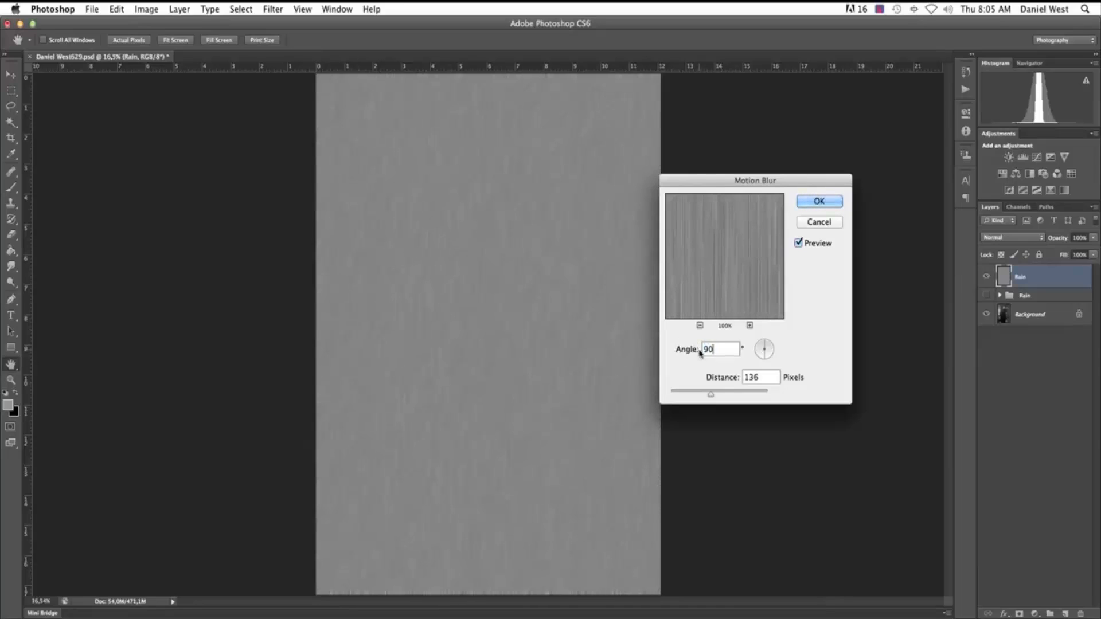
pyautogui.doubleClick(724, 349)
pyautogui.write('0')
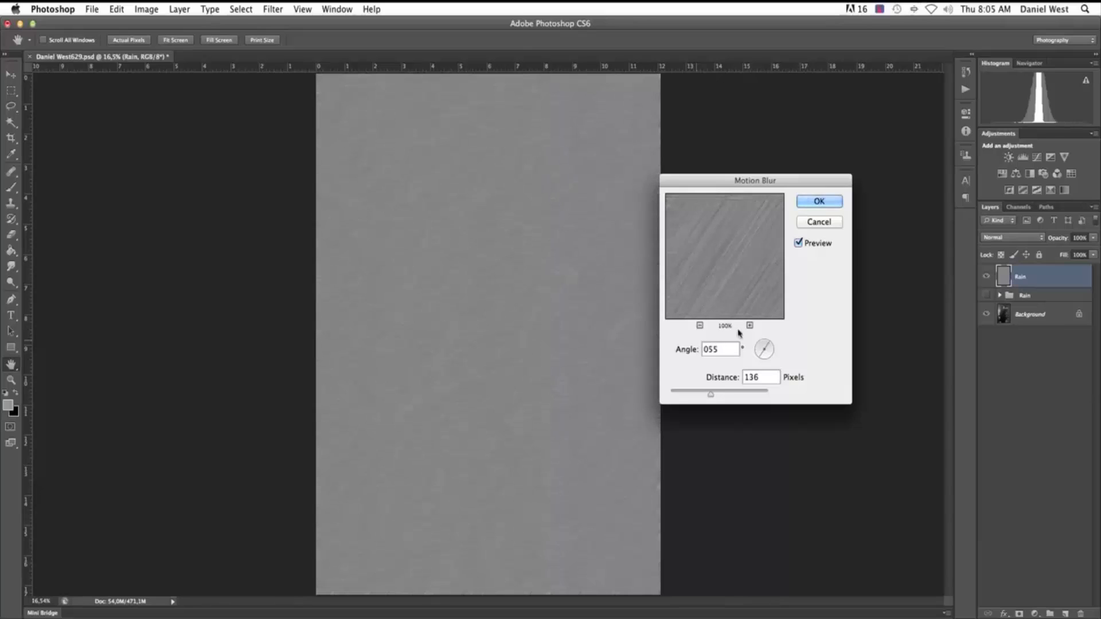
# Try other motion blur directions on the angle dial, including -72°, and set the angle to 69°
pyautogui.moveTo(761, 359); pyautogui.dragTo(762, 363)
pyautogui.moveTo(762, 361); pyautogui.dragTo(751, 327)
pyautogui.moveTo(760, 345); pyautogui.dragTo(765, 345)
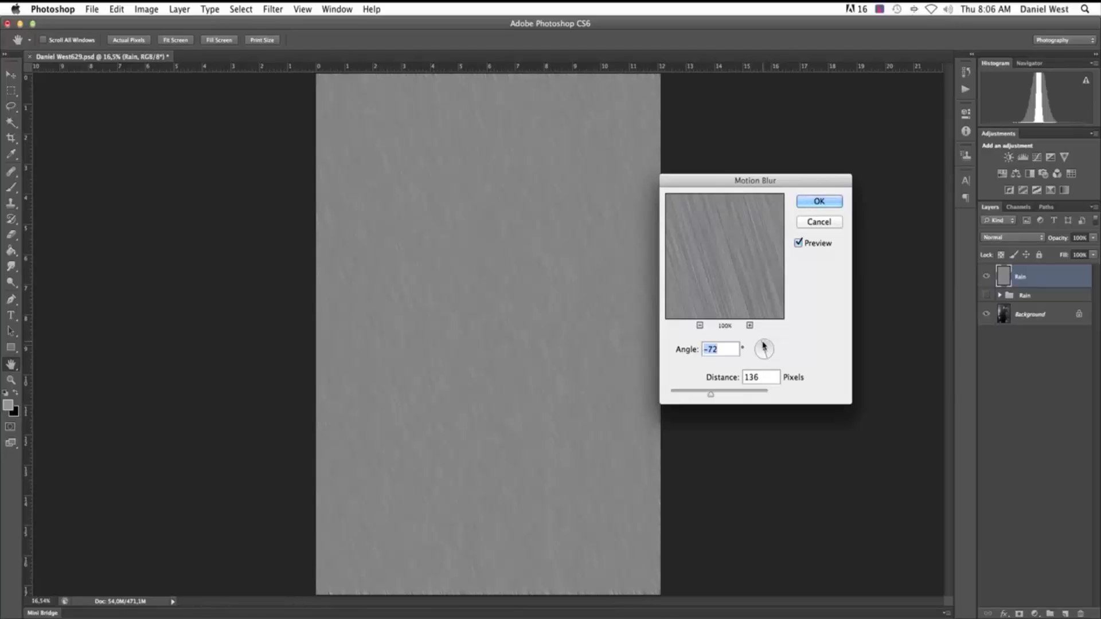
pyautogui.moveTo(764, 345)
pyautogui.mouseDown()
pyautogui.moveTo(744, 398)
pyautogui.moveTo(761, 360)
pyautogui.mouseUp()
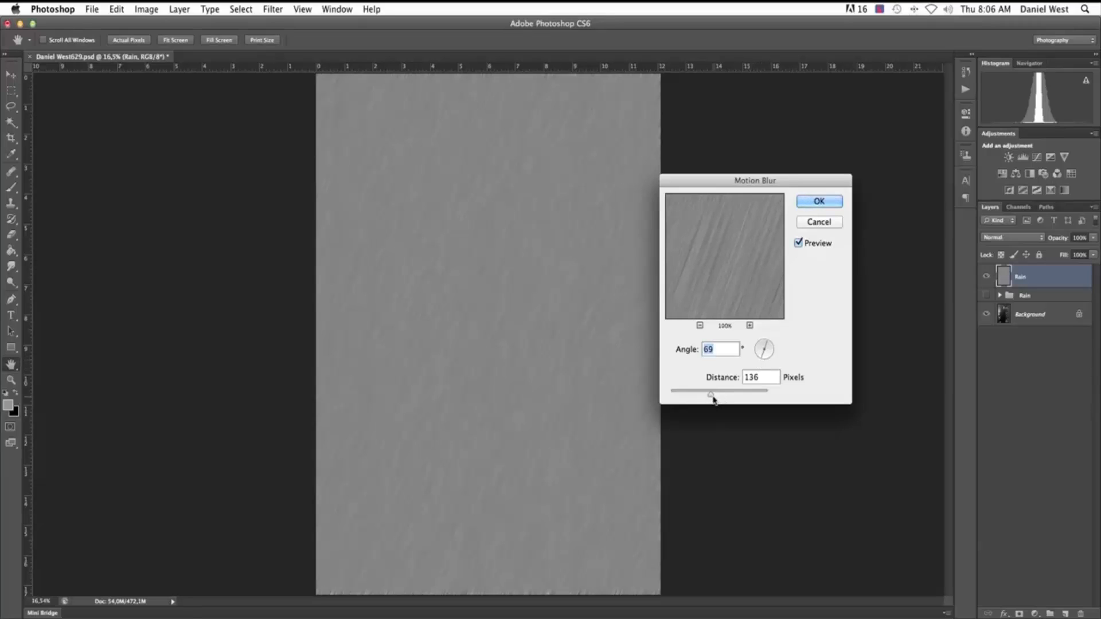
# Lower the motion blur distance to 1 pixel and examine the noise in the filter preview at several zoom levels
pyautogui.moveTo(711, 394); pyautogui.dragTo(644, 394)
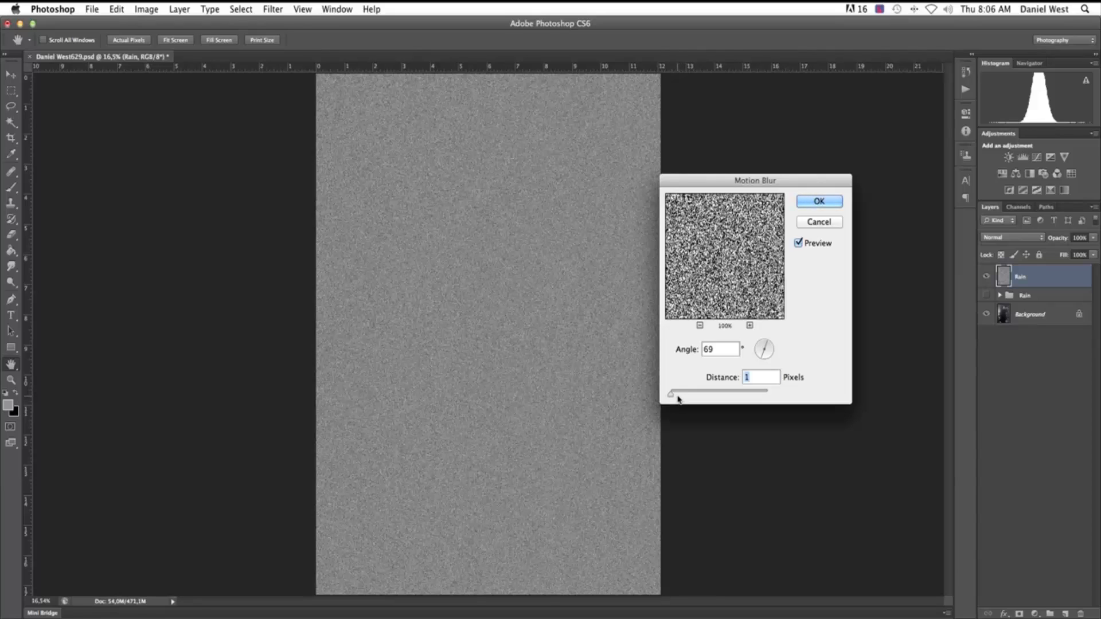
pyautogui.click(749, 325)
pyautogui.click(749, 325)
pyautogui.click(749, 326)
pyautogui.click(749, 326)
pyautogui.click(749, 325)
pyautogui.click(700, 325)
pyautogui.click(700, 326)
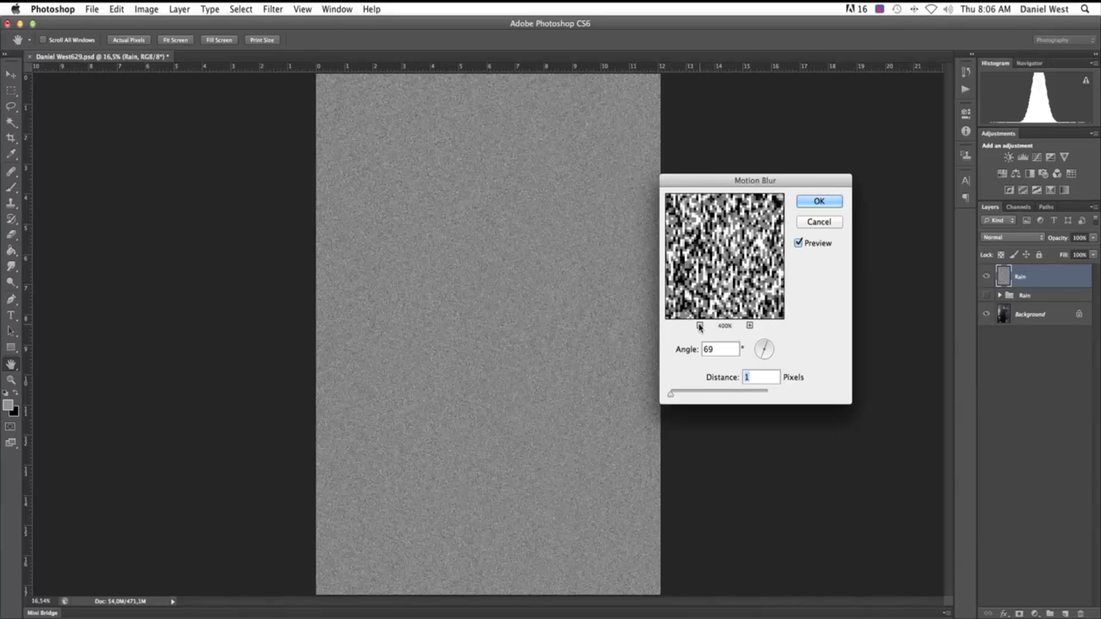
pyautogui.click(700, 325)
pyautogui.click(699, 326)
pyautogui.click(699, 326)
pyautogui.click(699, 325)
pyautogui.click(699, 325)
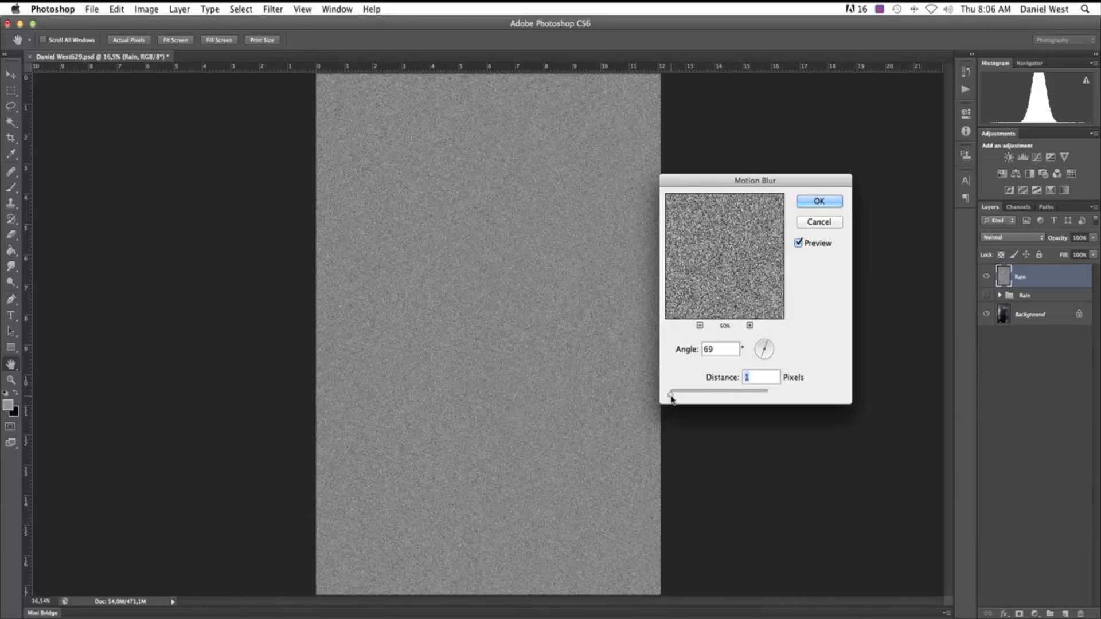
# Set the motion blur distance to 144 pixels and apply the filter
pyautogui.moveTo(673, 399); pyautogui.dragTo(712, 399)
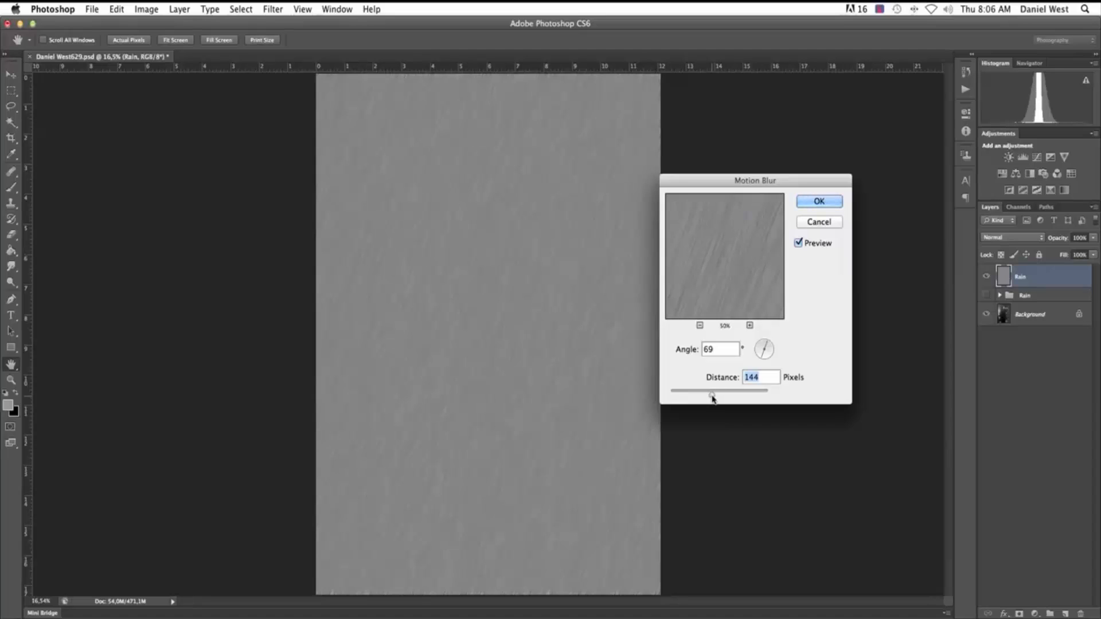
pyautogui.click(814, 201)
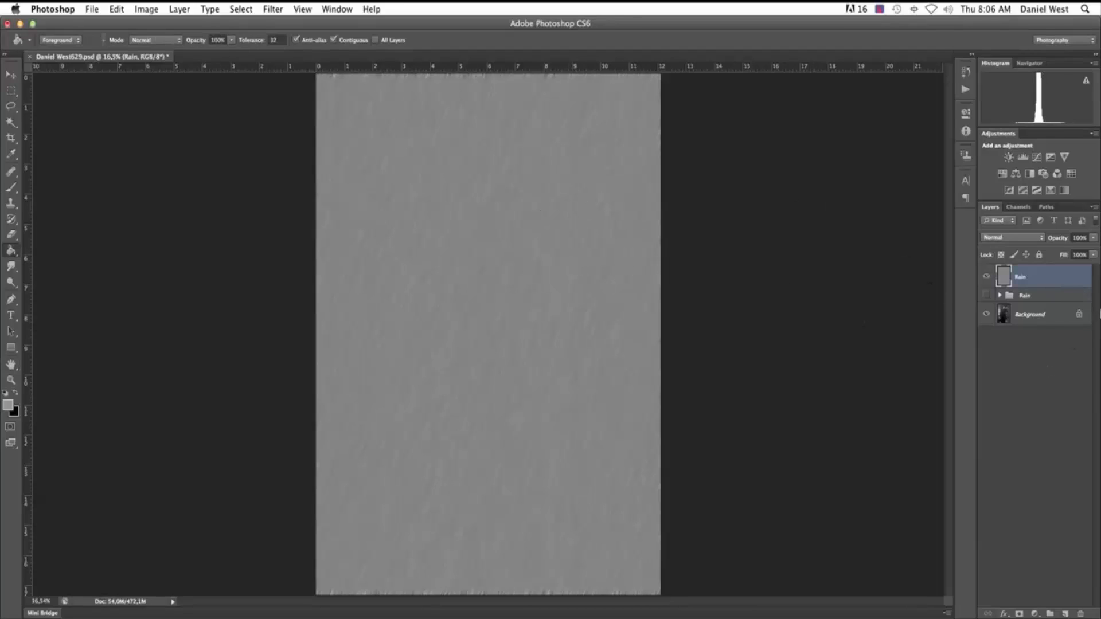
# Set the Rain layer's blend mode to Screen
pyautogui.click(1027, 240)
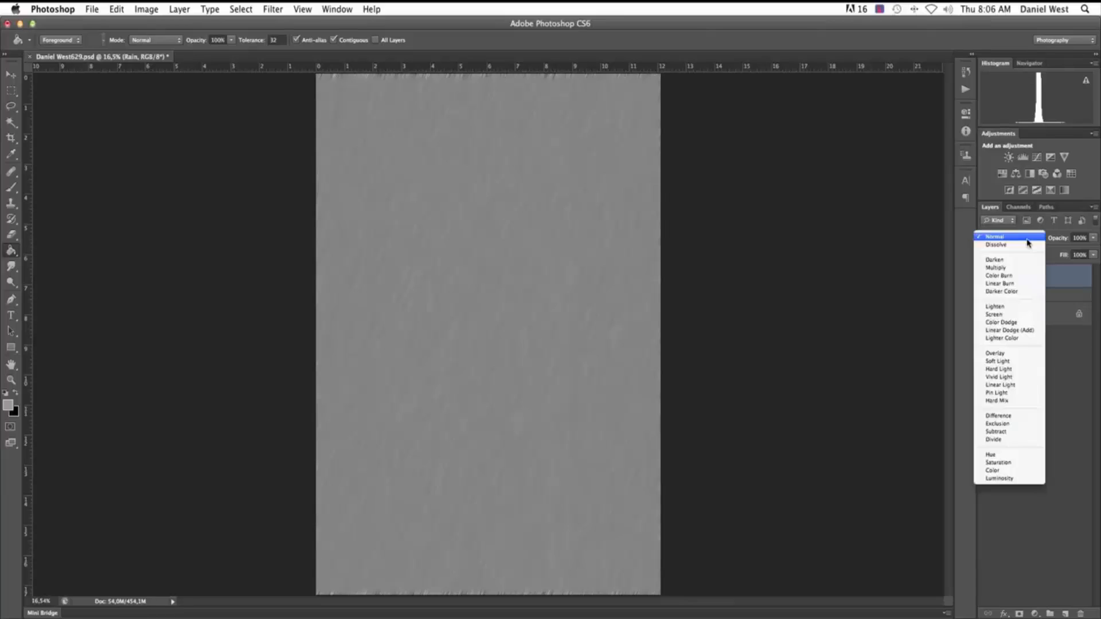
pyautogui.click(1026, 238)
pyautogui.click(1024, 238)
pyautogui.click(1009, 314)
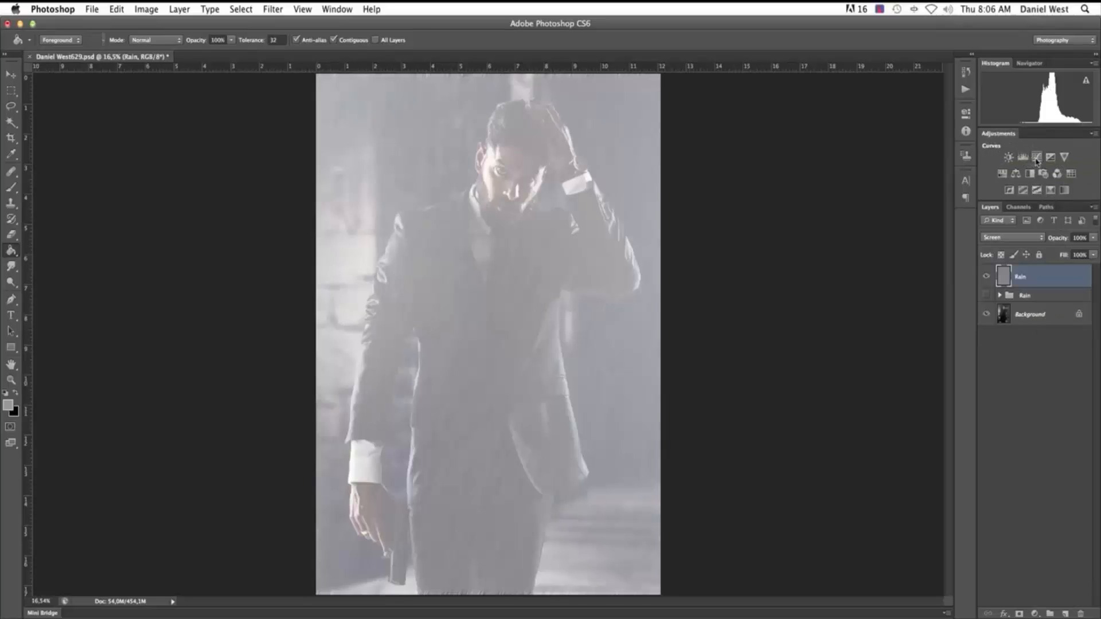
# Add a Curves adjustment layer above the Rain layer and clip it to that layer
pyautogui.click(1035, 614)
pyautogui.click(1040, 475)
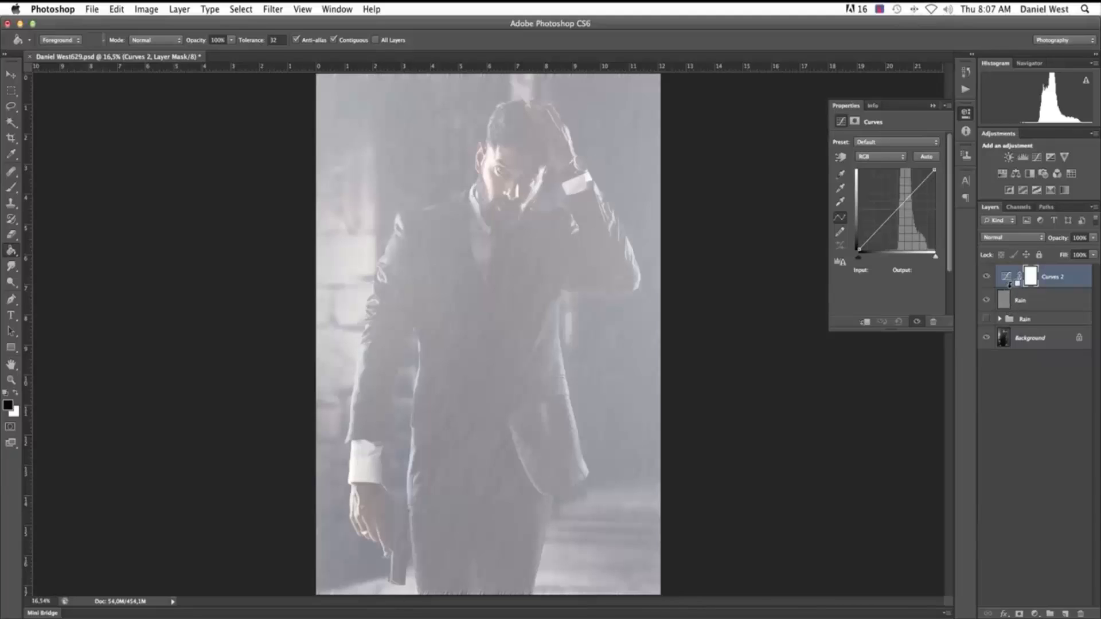
pyautogui.keyDown('alt'); pyautogui.click(1009, 287); pyautogui.keyUp('alt')
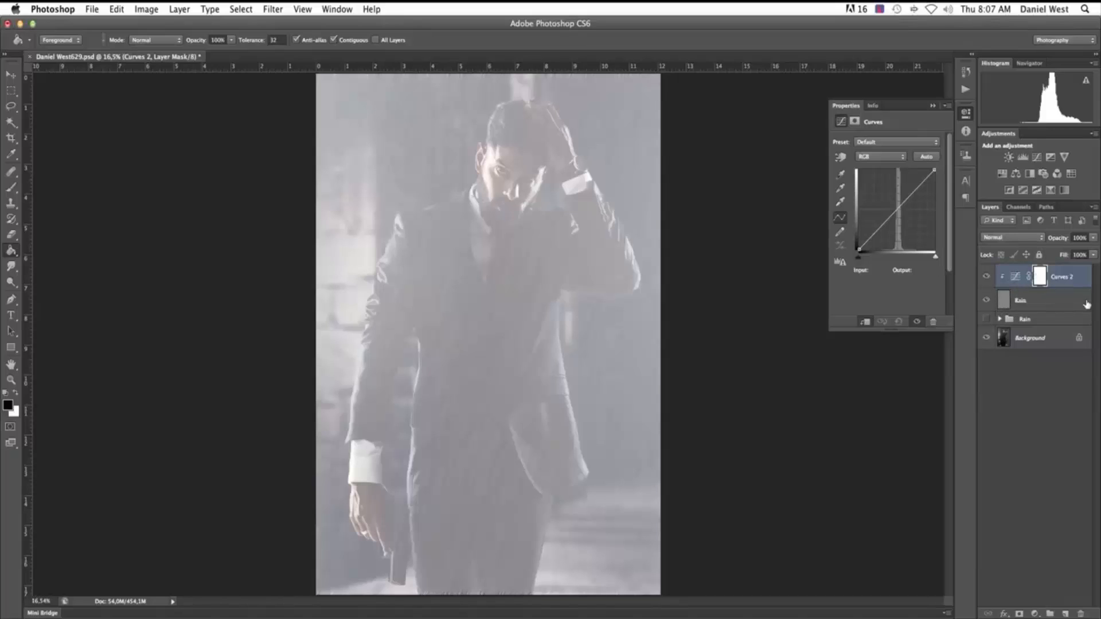
# Add a shadow and a highlight point to the curve and pull the shadow point to about input 154, output 43
pyautogui.click(878, 228)
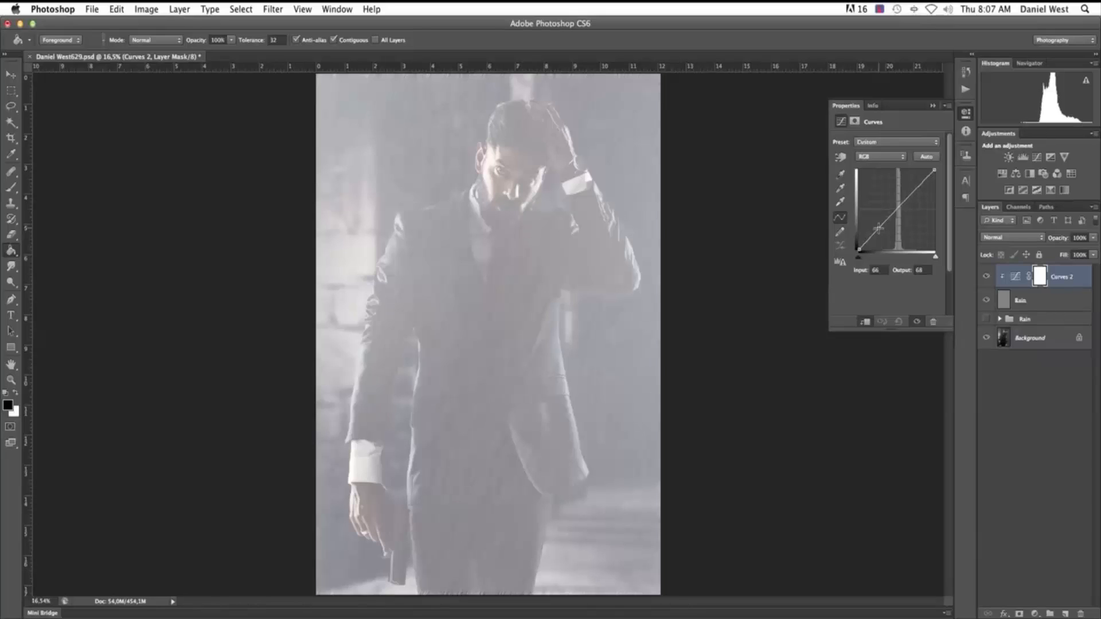
pyautogui.click(920, 184)
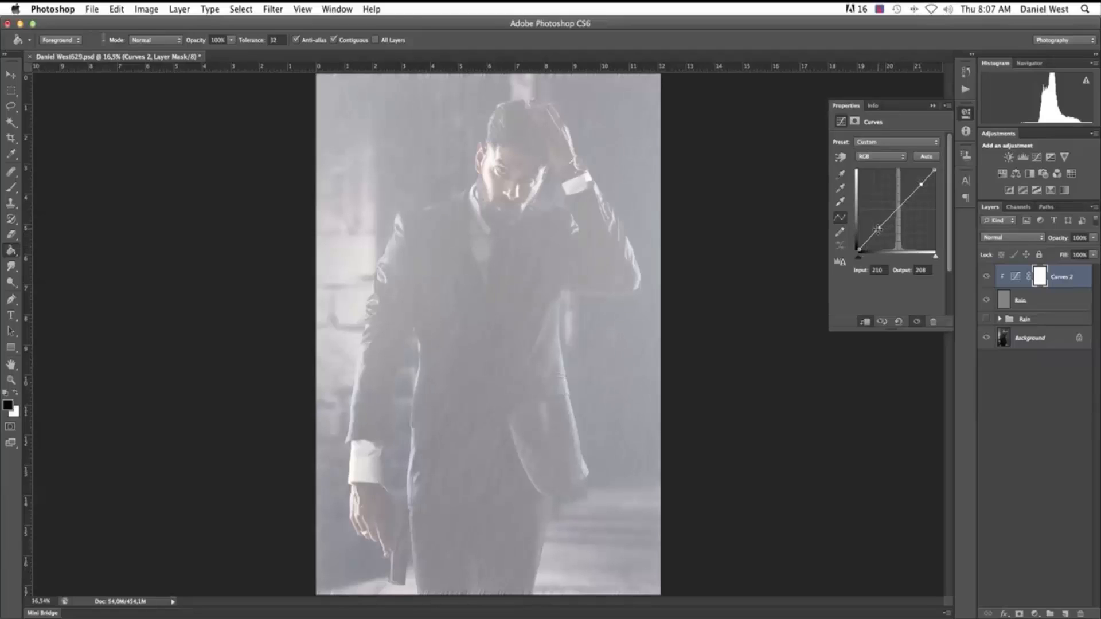
pyautogui.moveTo(877, 229); pyautogui.dragTo(905, 235)
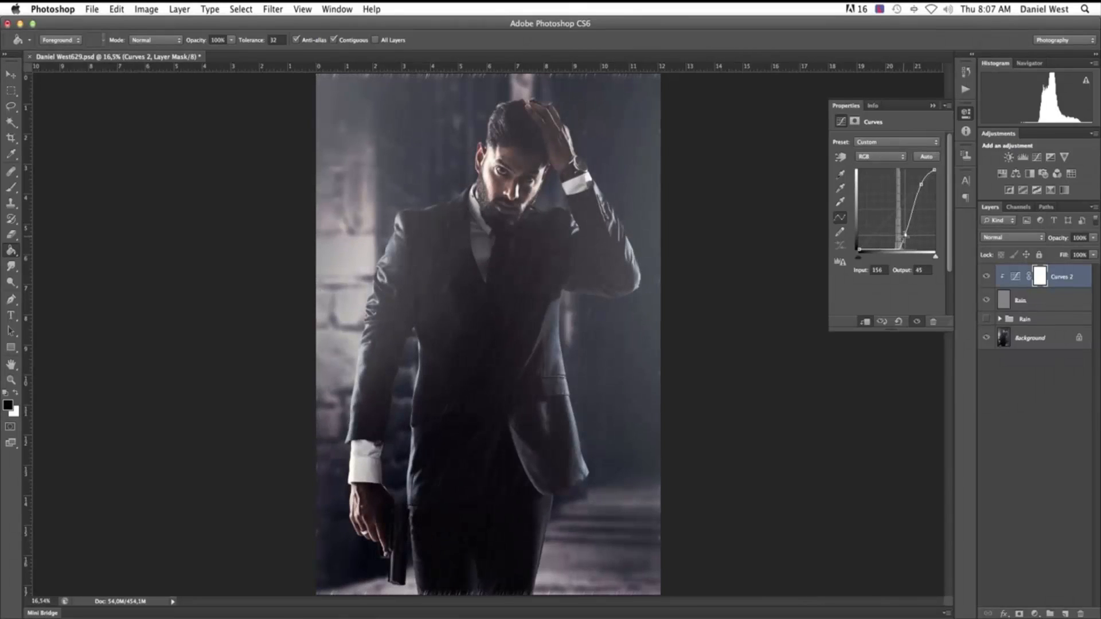
pyautogui.moveTo(904, 236); pyautogui.dragTo(904, 235)
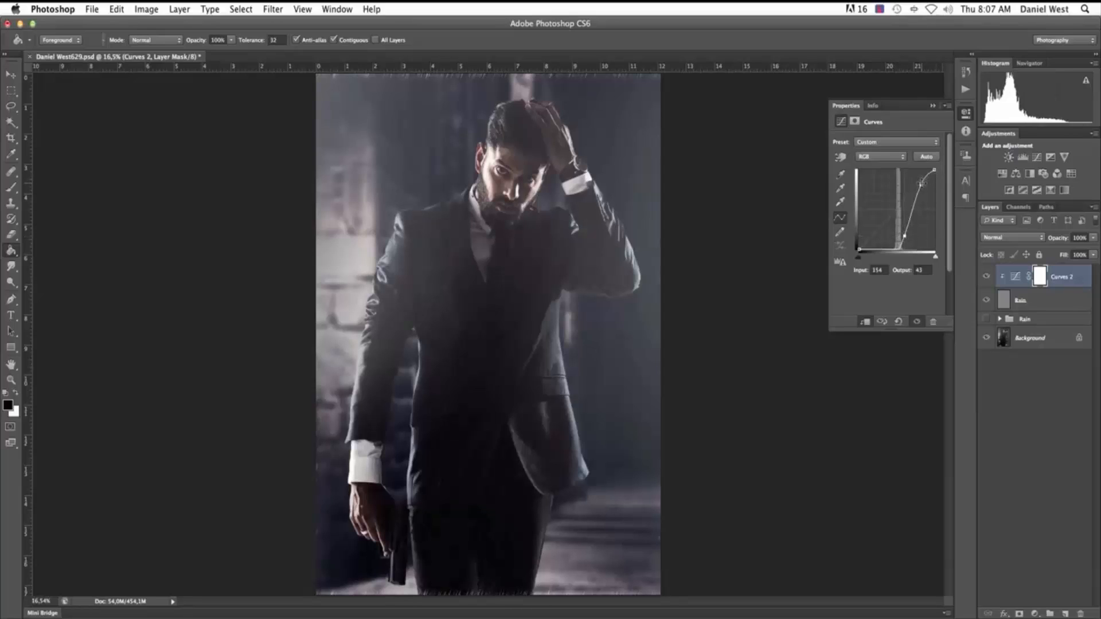
# Fine-tune both curve points, shifting the highlight point toward darker input values and lowering the shadow point slightly
pyautogui.moveTo(920, 183); pyautogui.dragTo(913, 194)
pyautogui.moveTo(904, 234); pyautogui.dragTo(903, 238)
pyautogui.moveTo(914, 196); pyautogui.dragTo(914, 194)
pyautogui.click(933, 106)
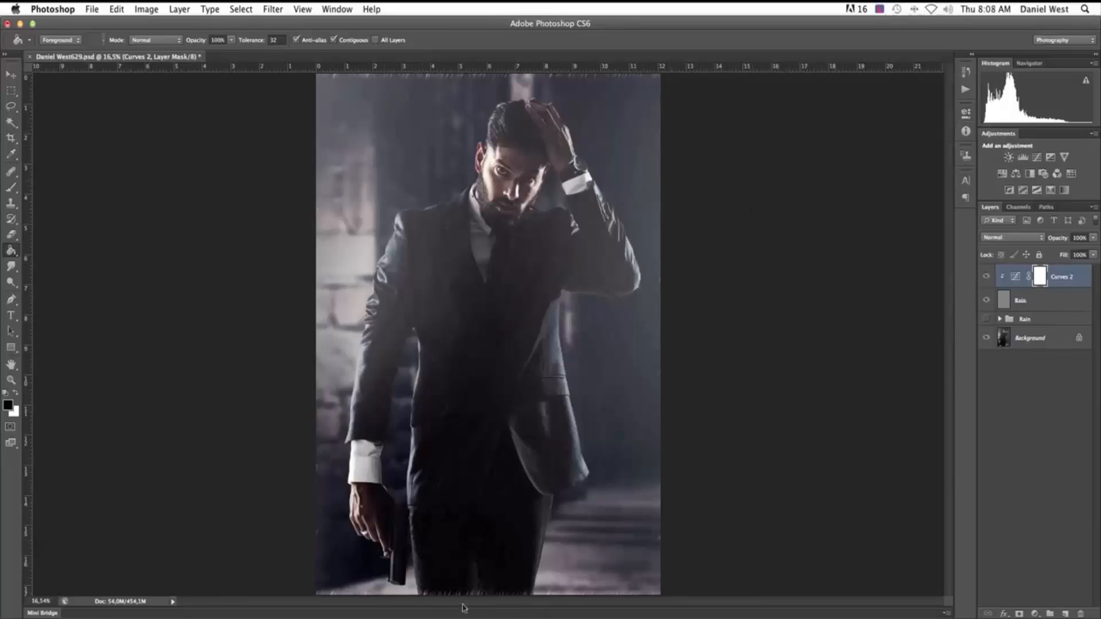
# Scale the Rain layer proportionally from its centre to about 196.5%, pushing its streaked edges outside the canvas
pyautogui.press('super+plus')
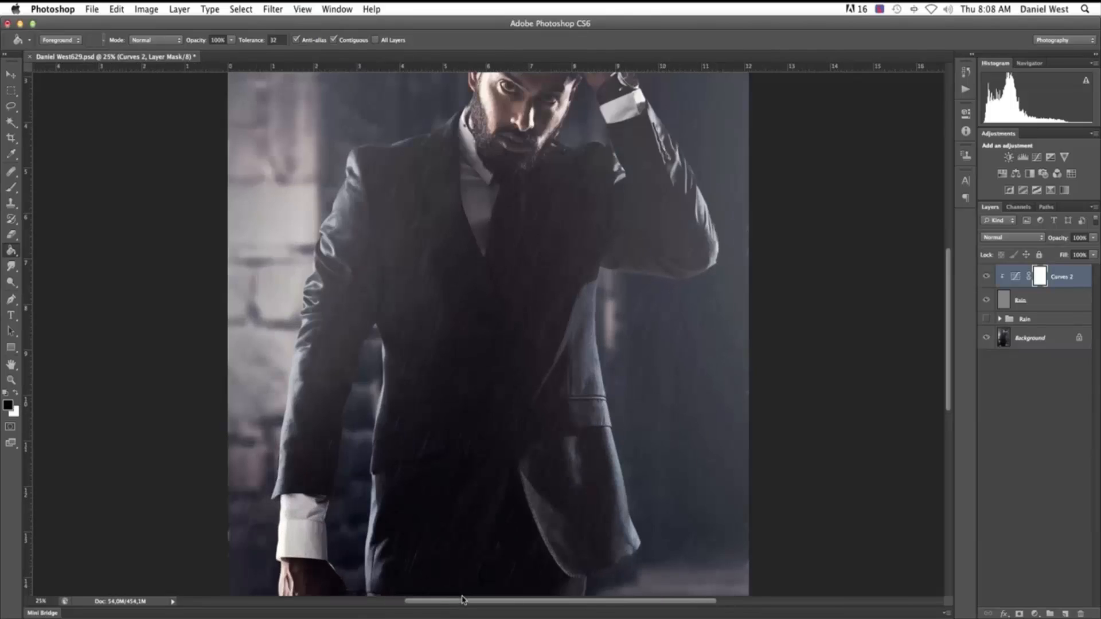
pyautogui.press('super+plus')
pyautogui.moveTo(484, 565); pyautogui.dragTo(490, 228)
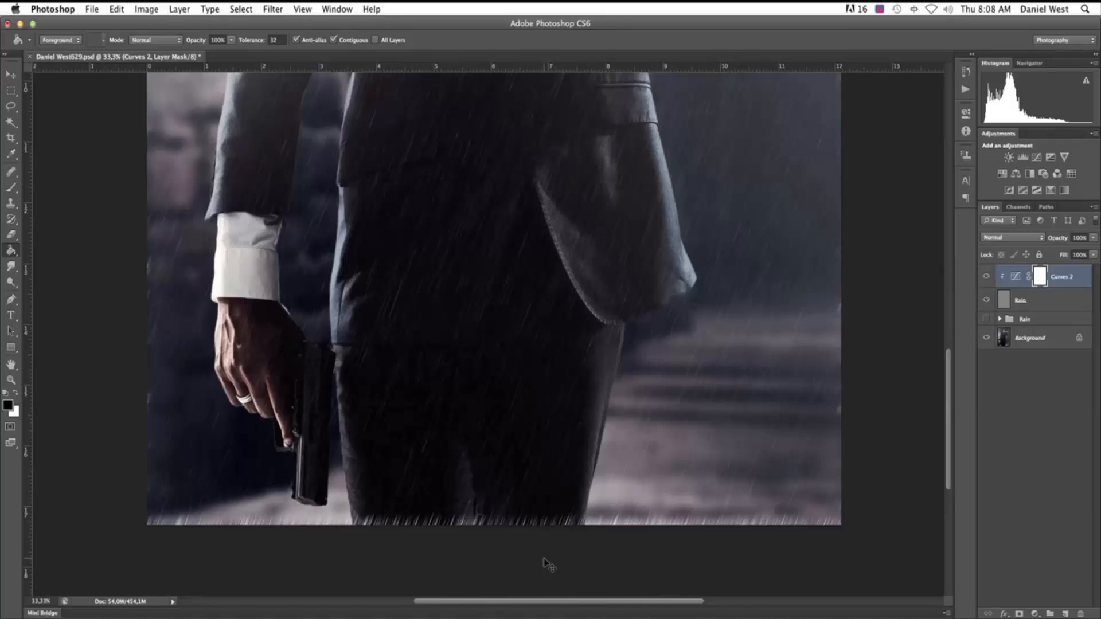
pyautogui.press('super+0')
pyautogui.press('super+minus')
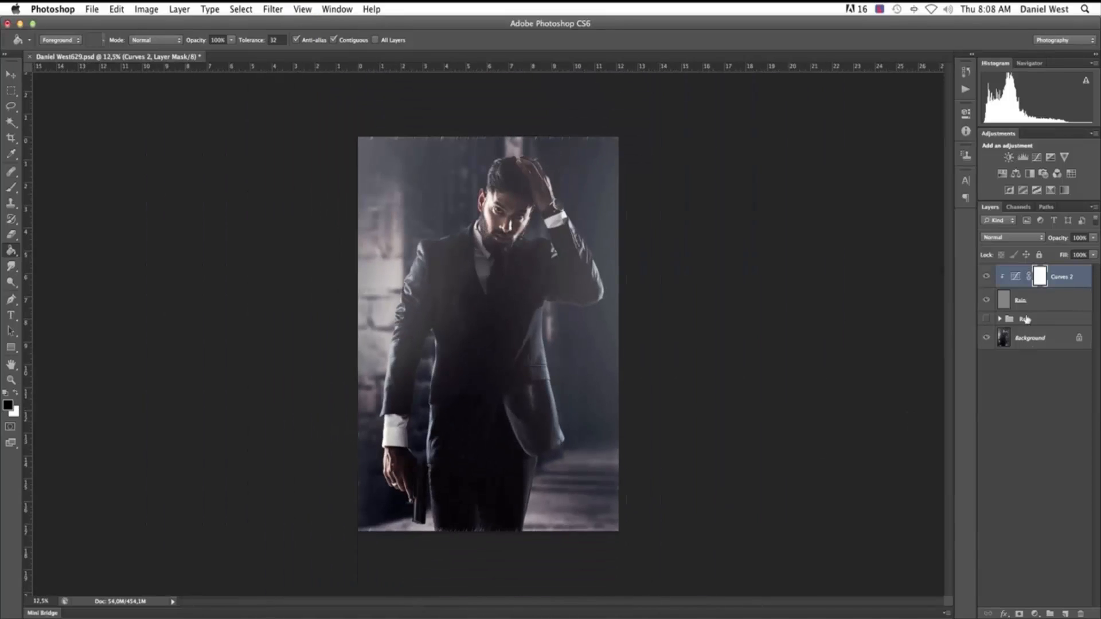
pyautogui.click(1002, 299)
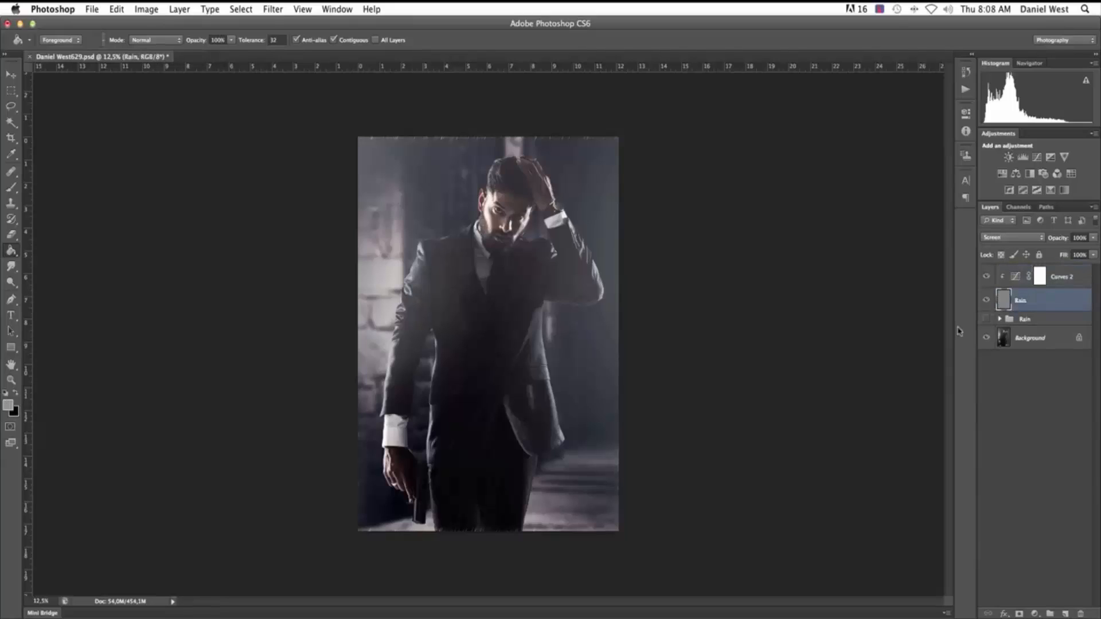
pyautogui.press('super+t')
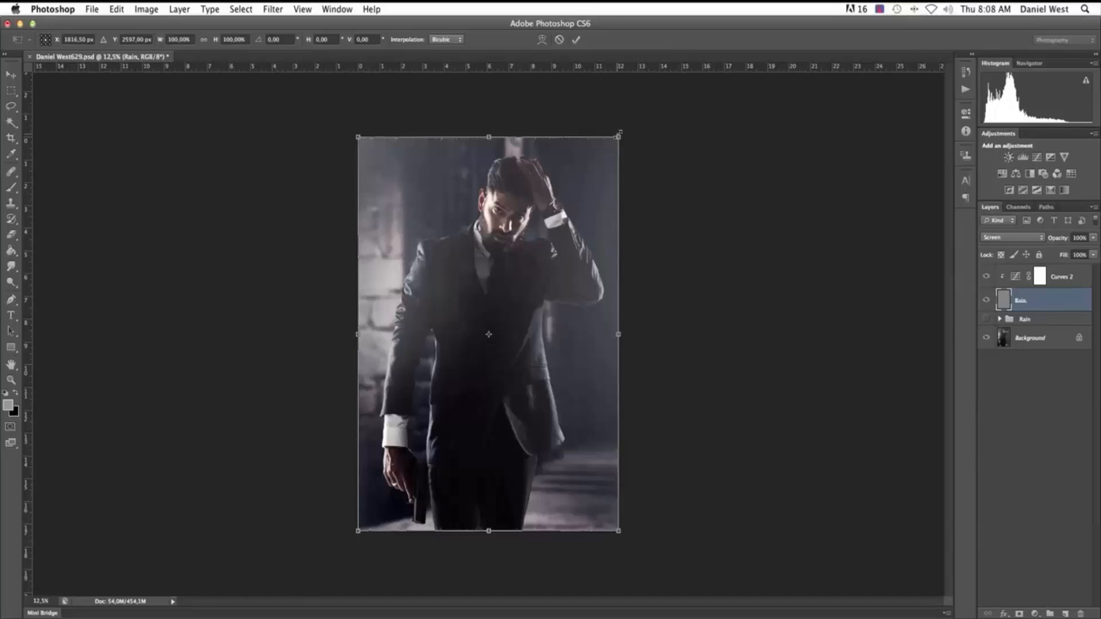
pyautogui.moveTo(619, 134); pyautogui.dragTo(913, 67)
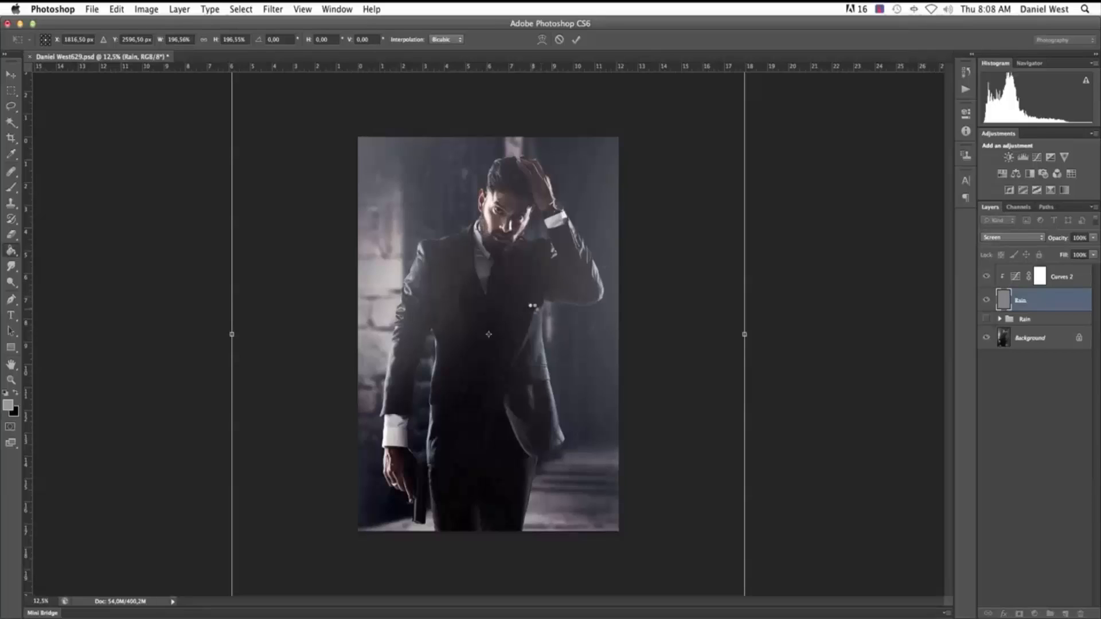
pyautogui.press('Return')
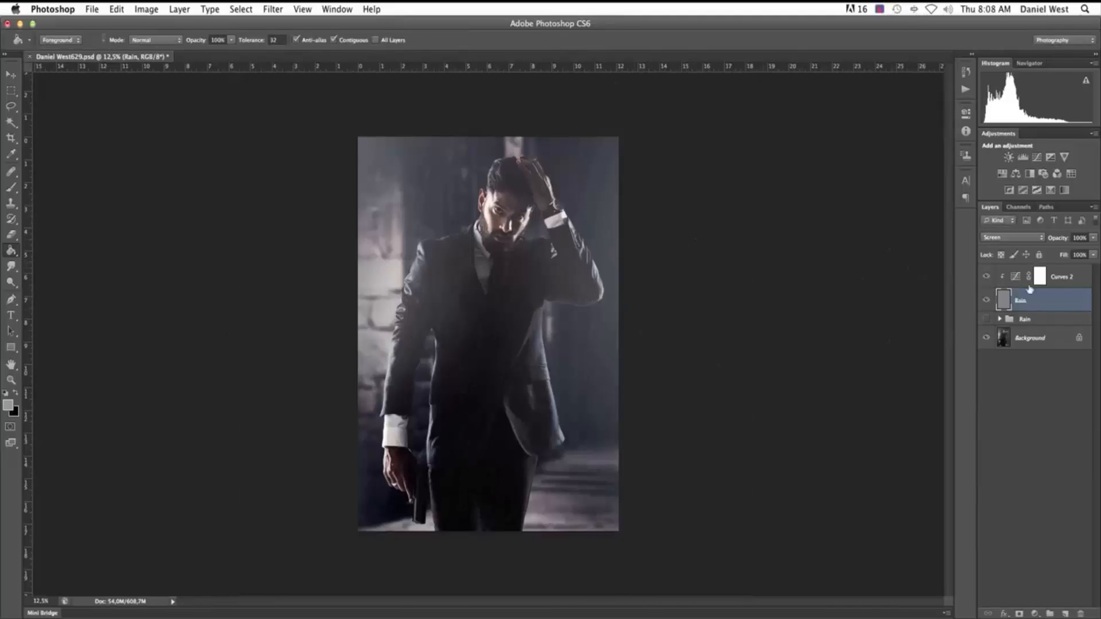
# Compare the image with and without the Rain layer and fine-tune the shadow point of the Curves 2 adjustment
pyautogui.click(984, 302)
pyautogui.click(984, 302)
pyautogui.click(1039, 278)
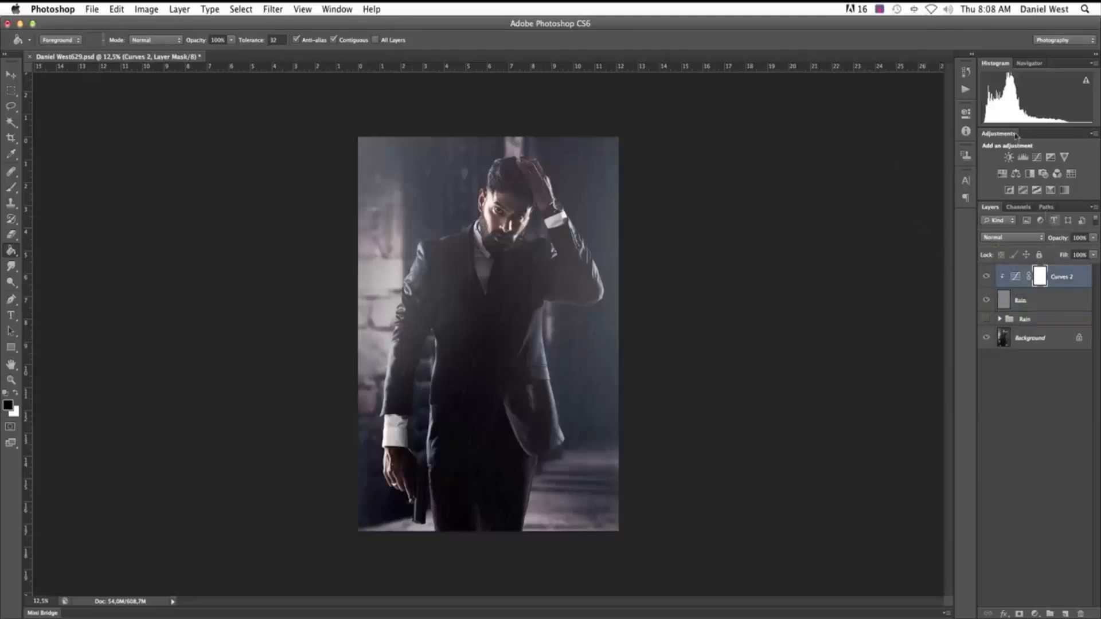
pyautogui.doubleClick(1015, 276)
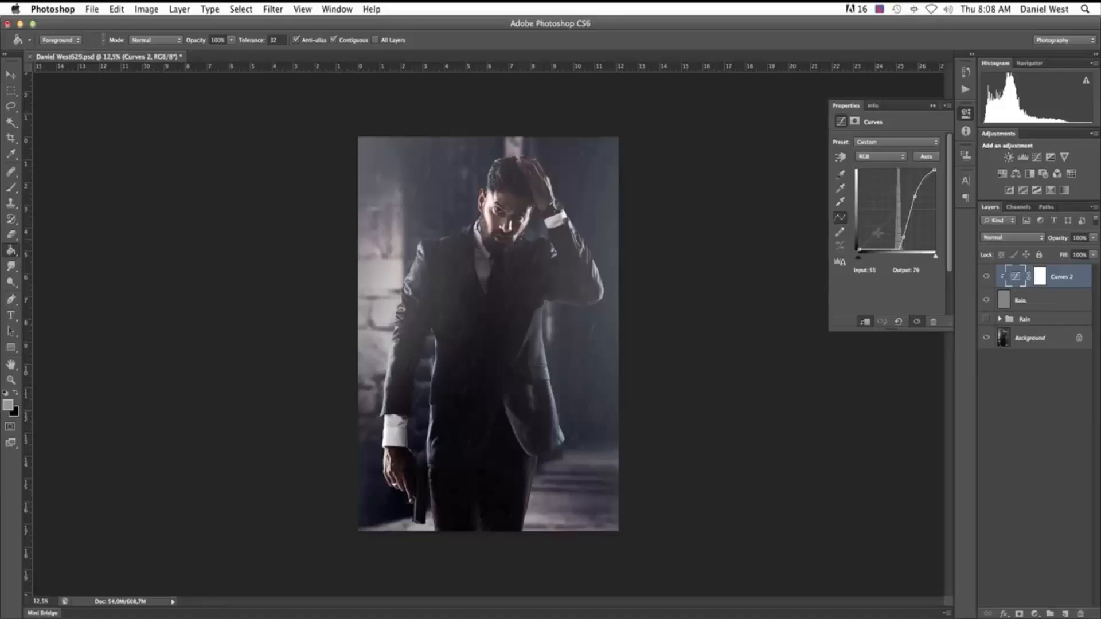
pyautogui.moveTo(906, 235); pyautogui.dragTo(904, 238)
# Duplicate the Rain layer together with its clipped Curves 2 adjustment twice
pyautogui.click(1004, 302)
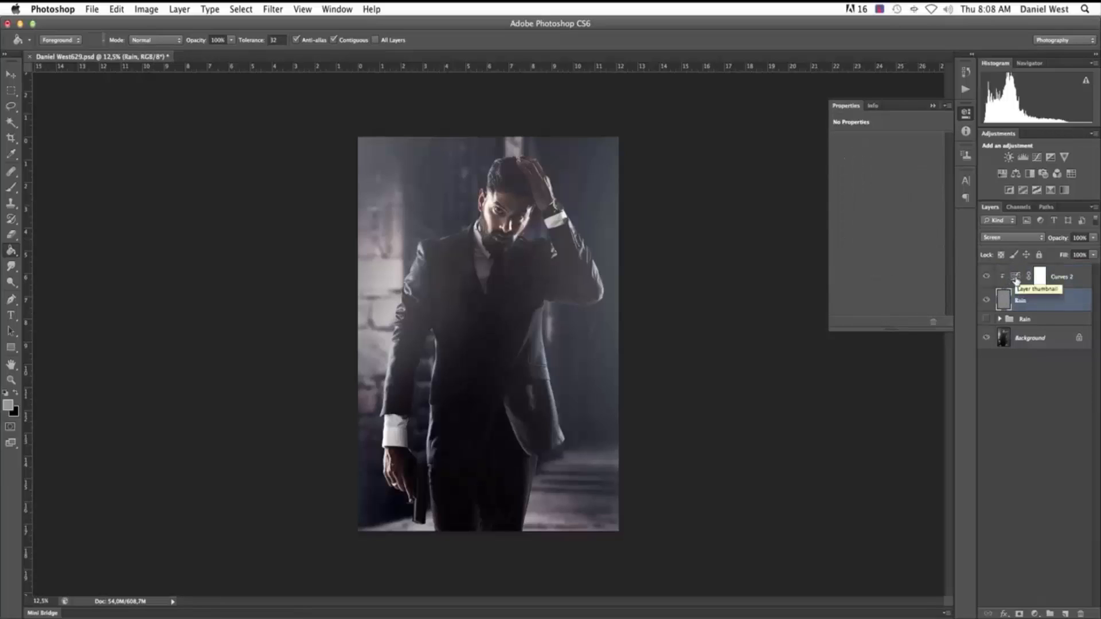
pyautogui.keyDown('shift'); pyautogui.click(1016, 278); pyautogui.keyUp('shift')
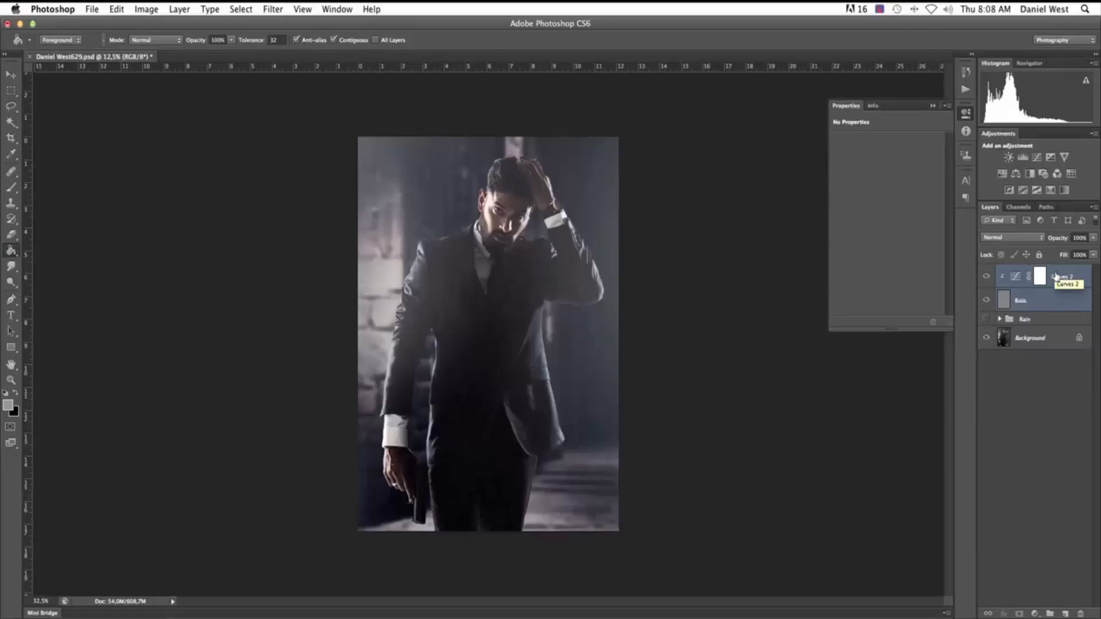
pyautogui.press('super+j')
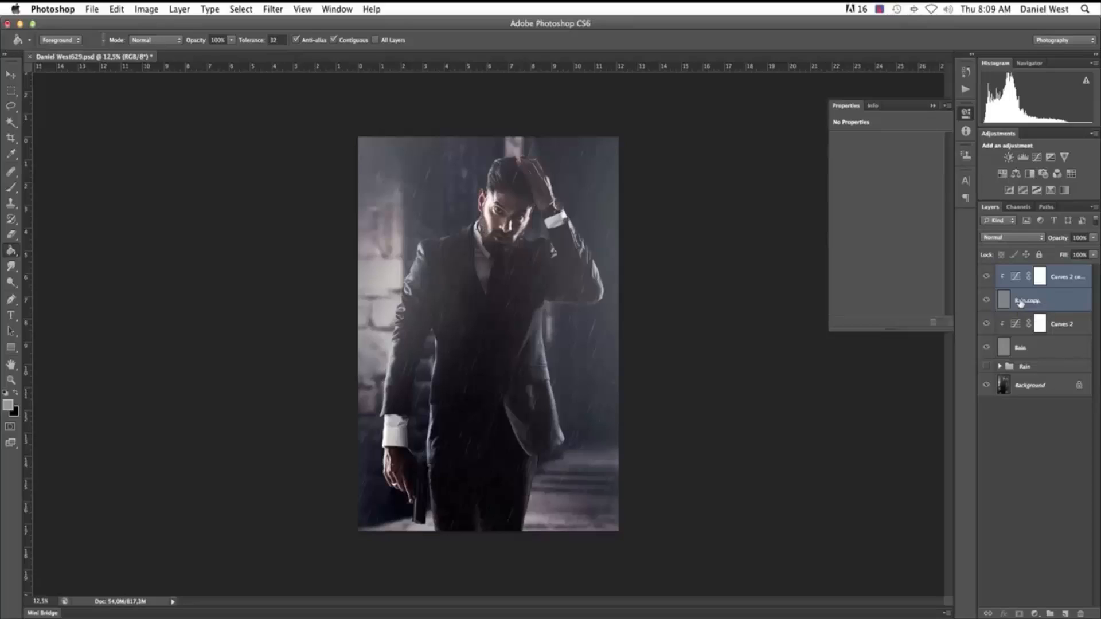
pyautogui.press('super+j')
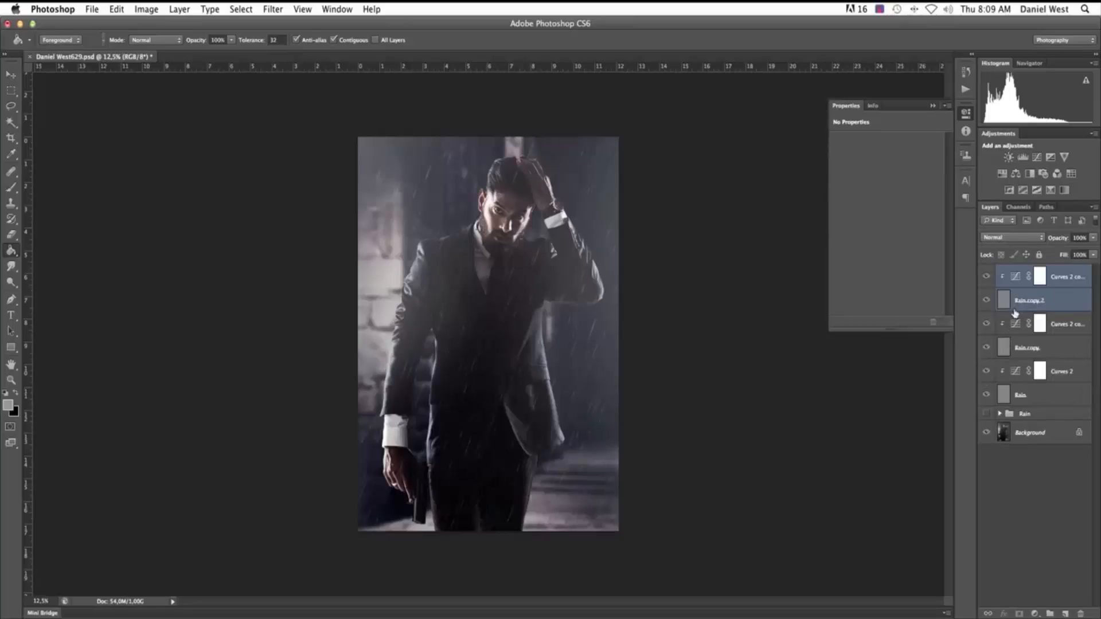
# Scale the Rain copy 2 layer proportionally from its centre to about 65%
pyautogui.click(1013, 451)
pyautogui.click(1003, 303)
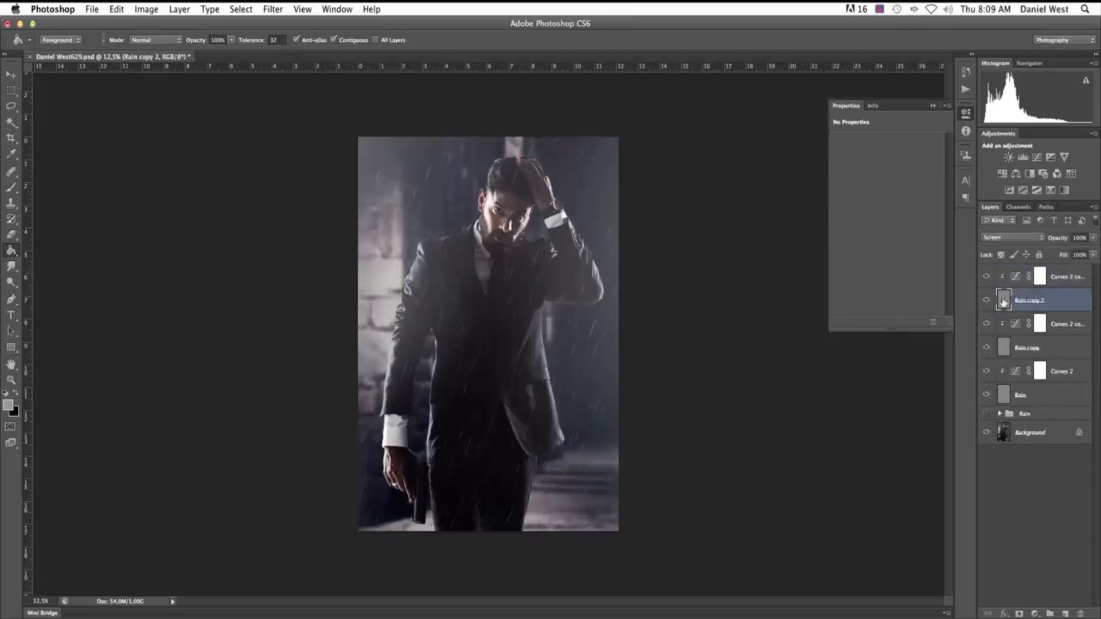
pyautogui.press('super+t')
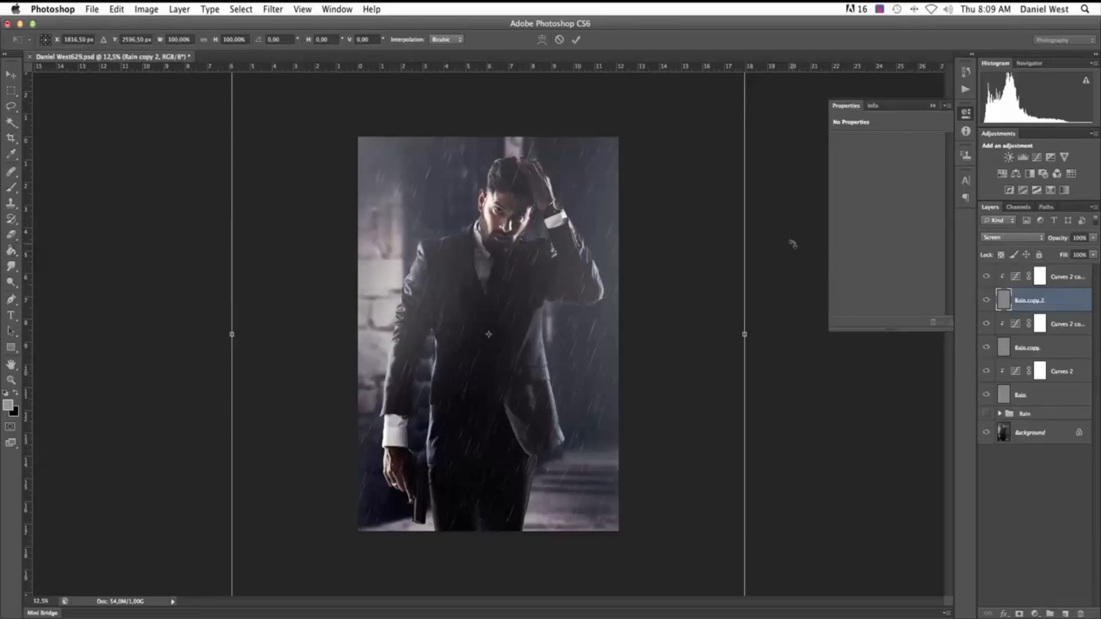
pyautogui.press('super+minus')
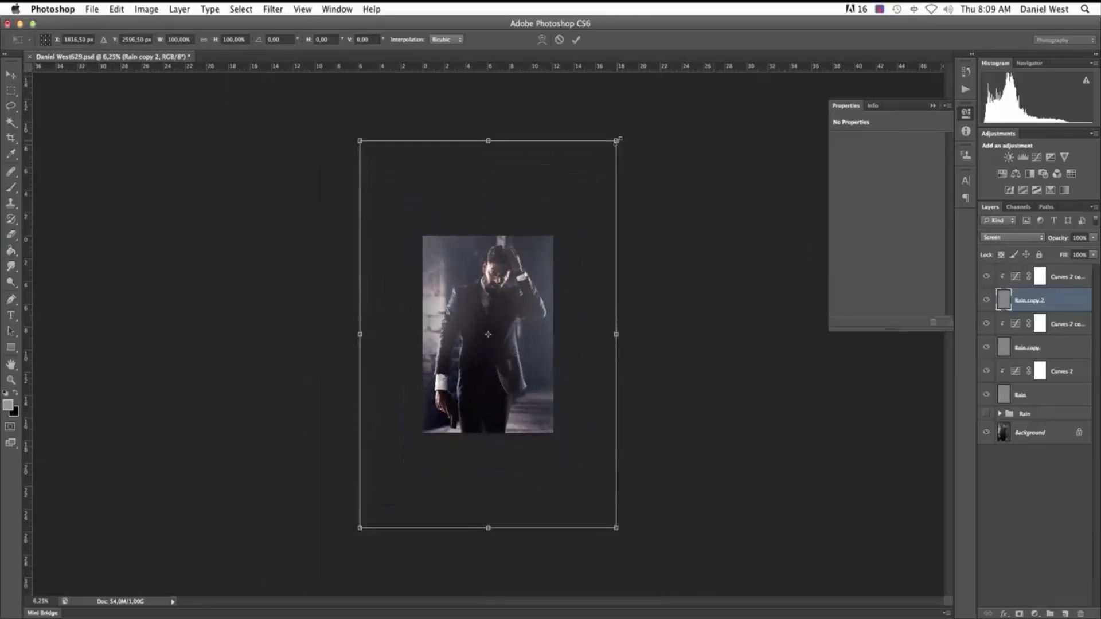
pyautogui.moveTo(612, 144); pyautogui.dragTo(556, 196)
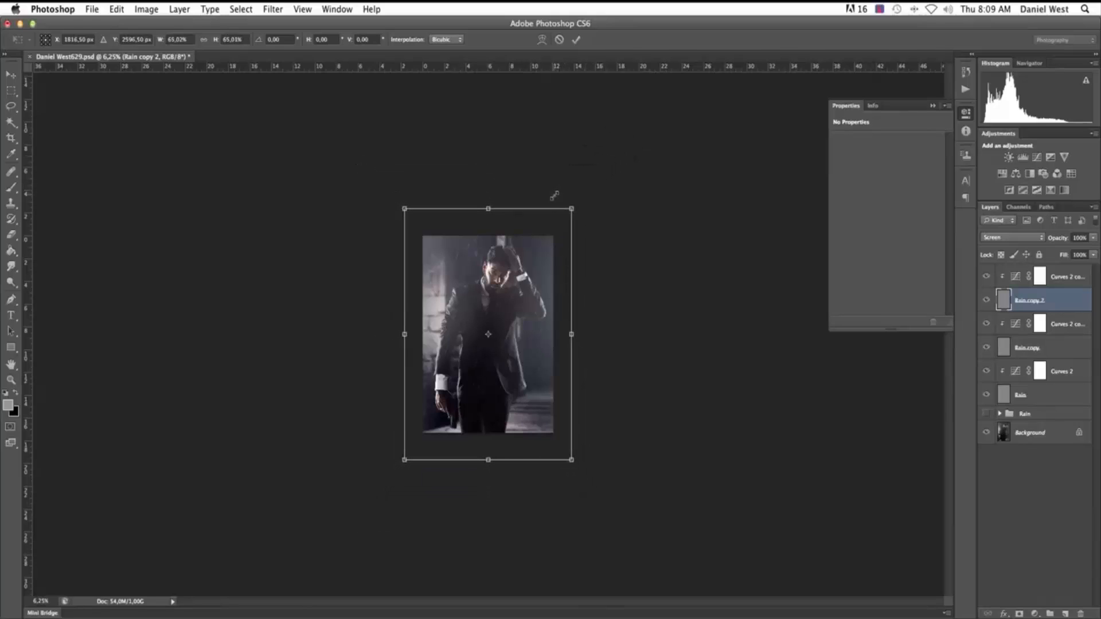
pyautogui.press('super+plus')
pyautogui.press('super+plus')
pyautogui.press('super+plus')
pyautogui.press('super+plus')
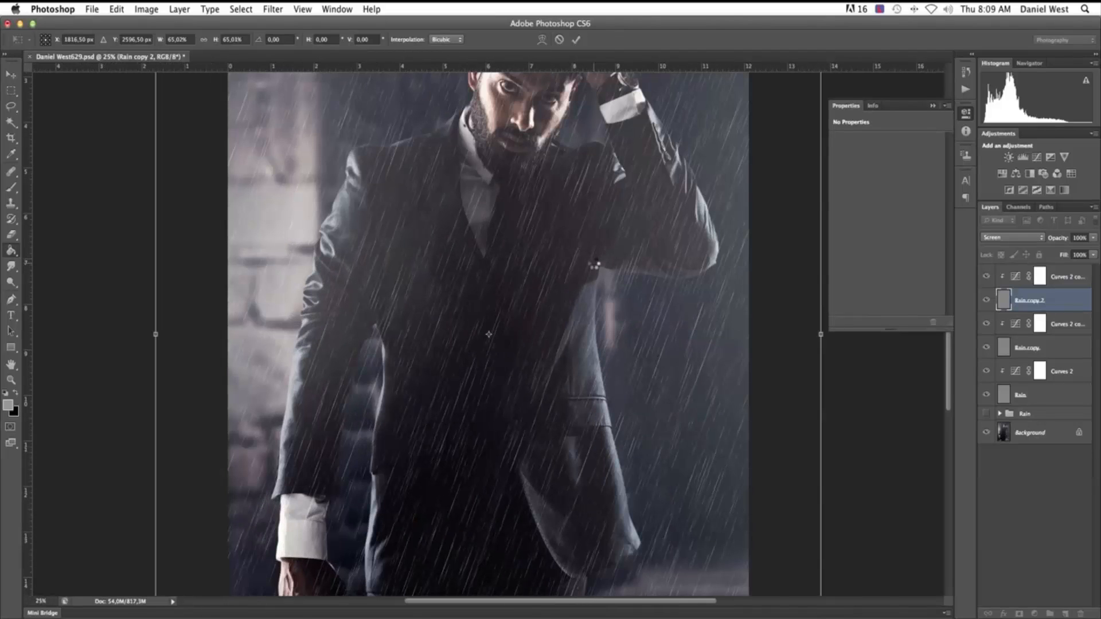
pyautogui.press('Return')
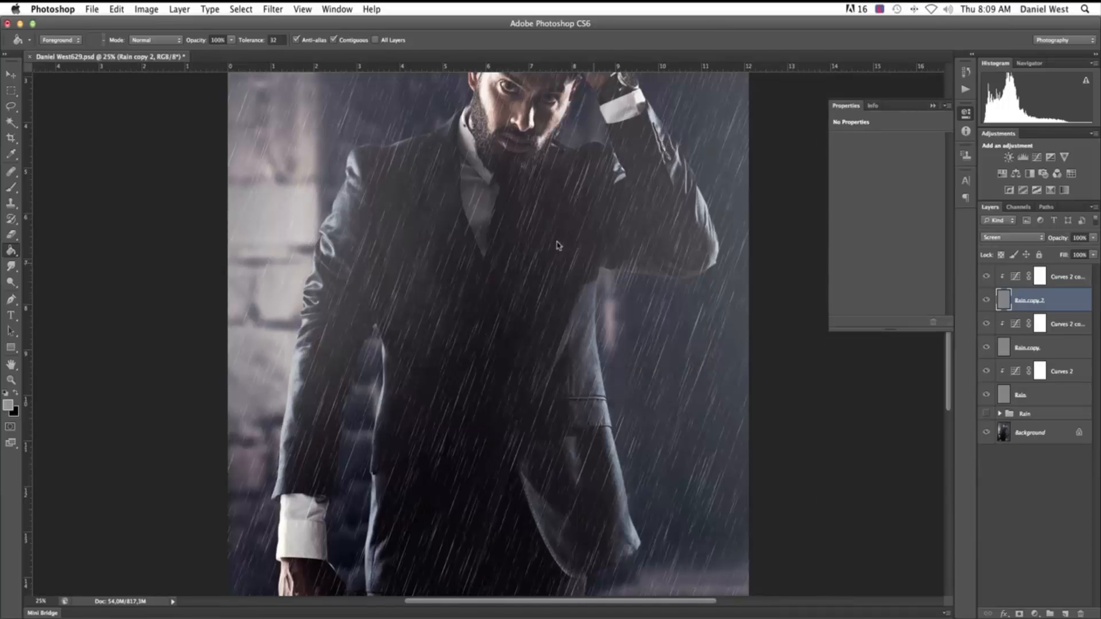
# Adjust the topmost Curves copy, moving its shadow point to about input 164, output 33 and its highlight point up and toward brighter input values
pyautogui.press('super+minus')
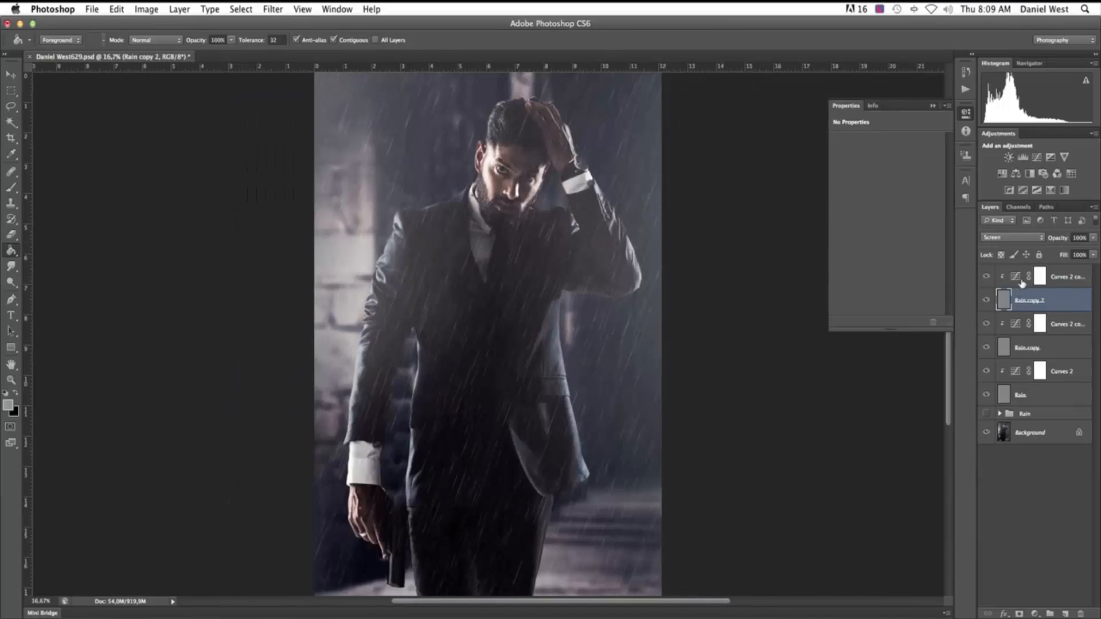
pyautogui.click(1021, 279)
pyautogui.moveTo(903, 238); pyautogui.dragTo(905, 239)
pyautogui.moveTo(915, 196); pyautogui.dragTo(921, 183)
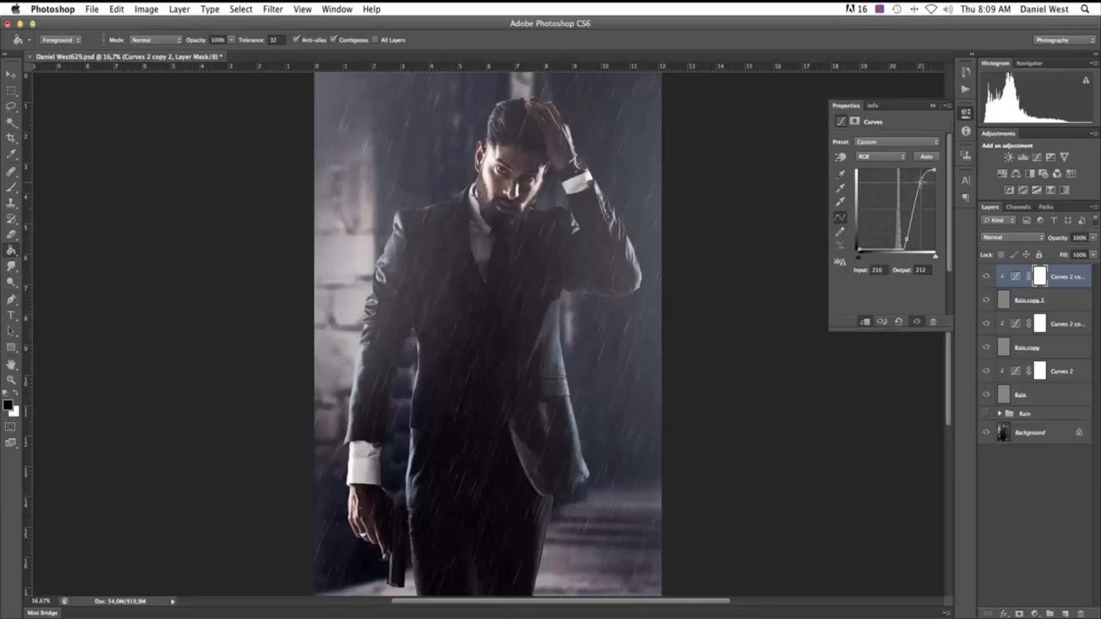
pyautogui.click(906, 238)
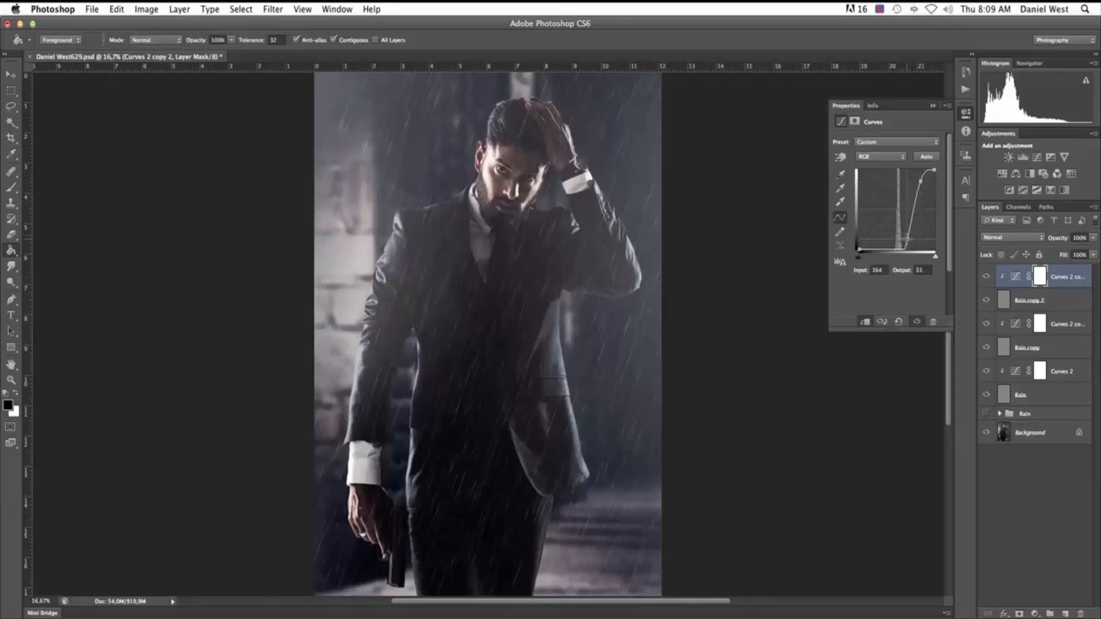
# Adjust the Curves copy clipped to Rain copy, moving its shadow point to an output of about 35 and raising its highlight point
pyautogui.click(1017, 324)
pyautogui.moveTo(904, 239); pyautogui.dragTo(905, 237)
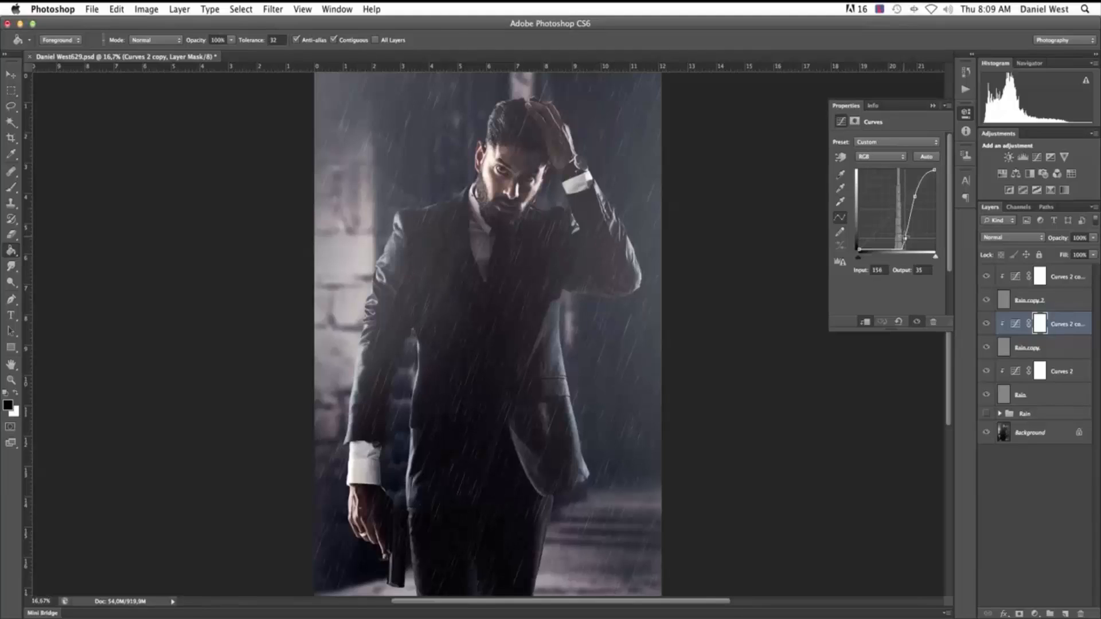
pyautogui.moveTo(914, 196); pyautogui.dragTo(914, 190)
# Group the three rain layers with their Curves adjustments and name the group "rain"
pyautogui.click(1014, 278)
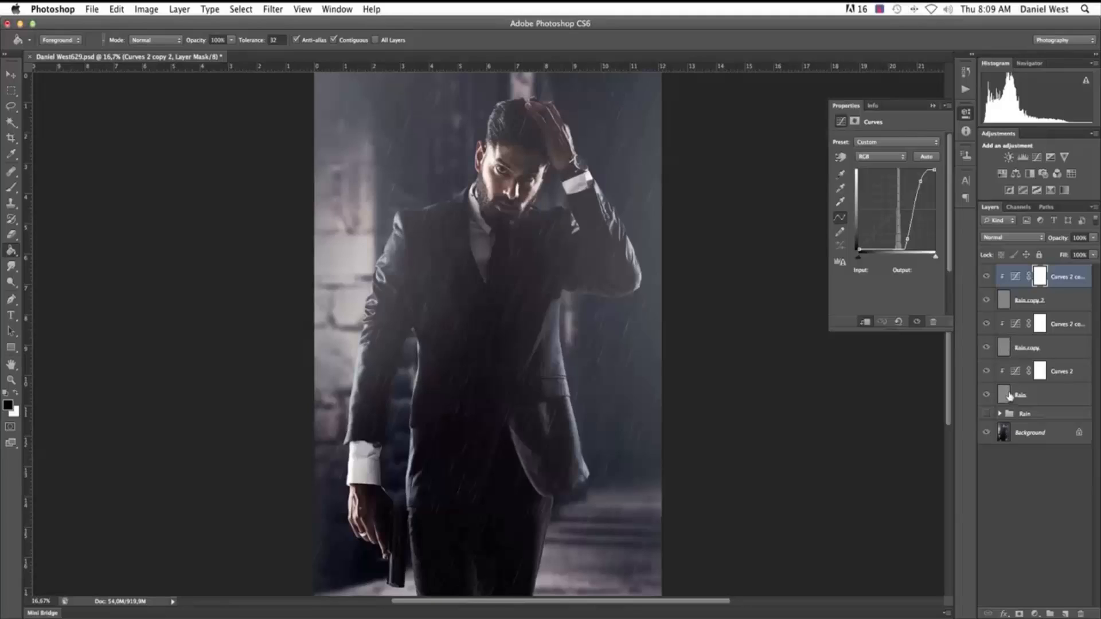
pyautogui.keyDown('shift'); pyautogui.click(1009, 396); pyautogui.keyUp('shift')
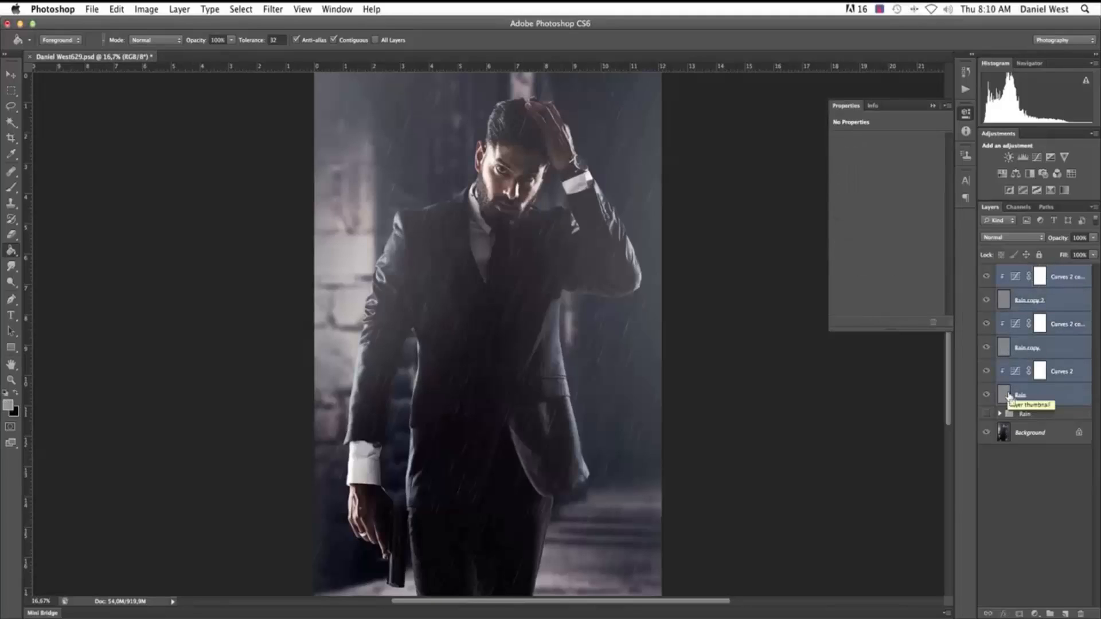
pyautogui.press('super+g')
pyautogui.doubleClick(1026, 271)
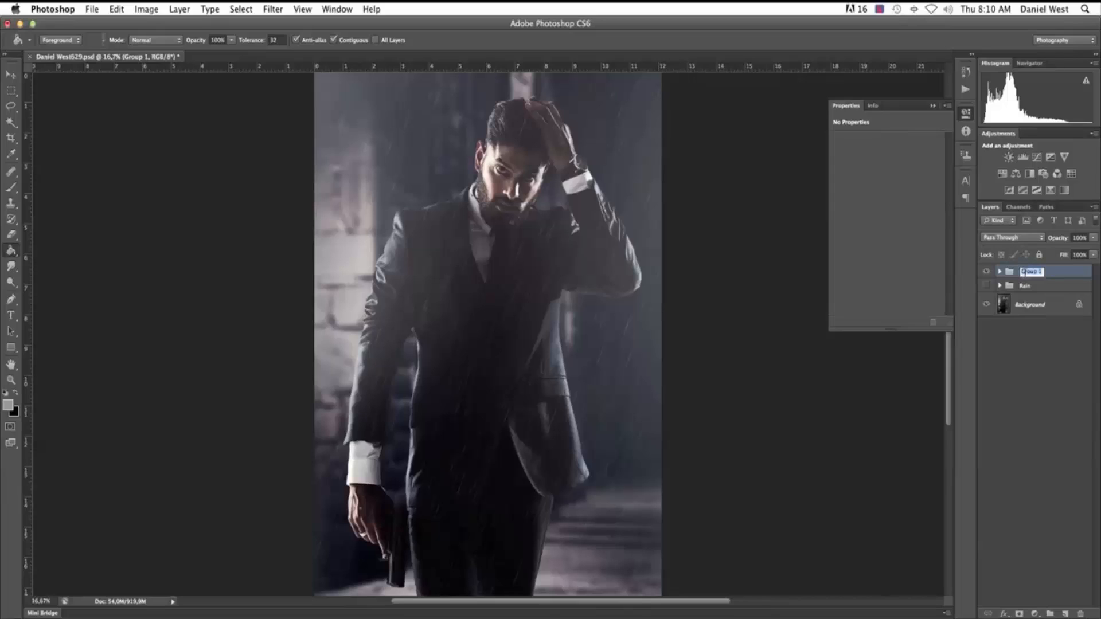
pyautogui.write('rain')
pyautogui.press('Return')
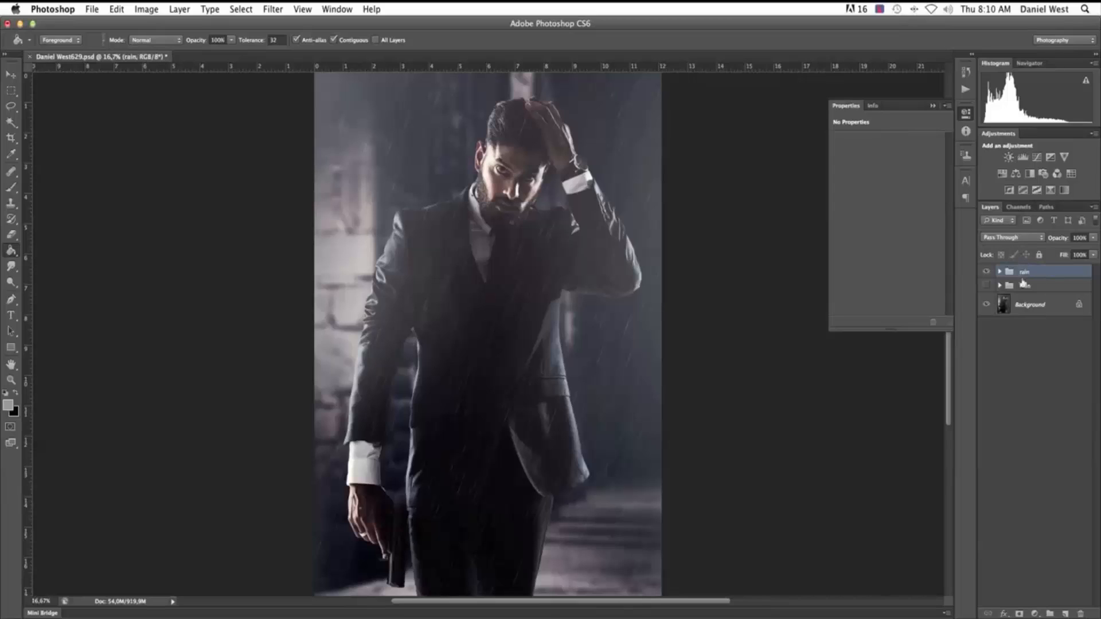
pyautogui.press('super+minus')
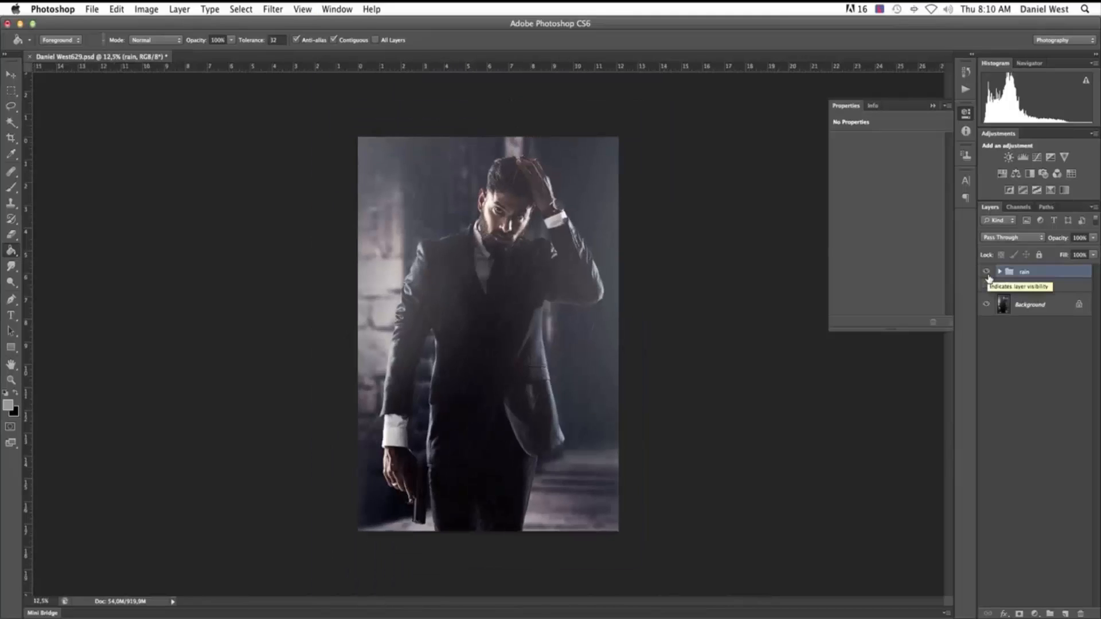
# Add a new layer above the rain group and set the Brush tool to the 46 px spatter tip, enlarged to 144 px
pyautogui.press('super+equal')
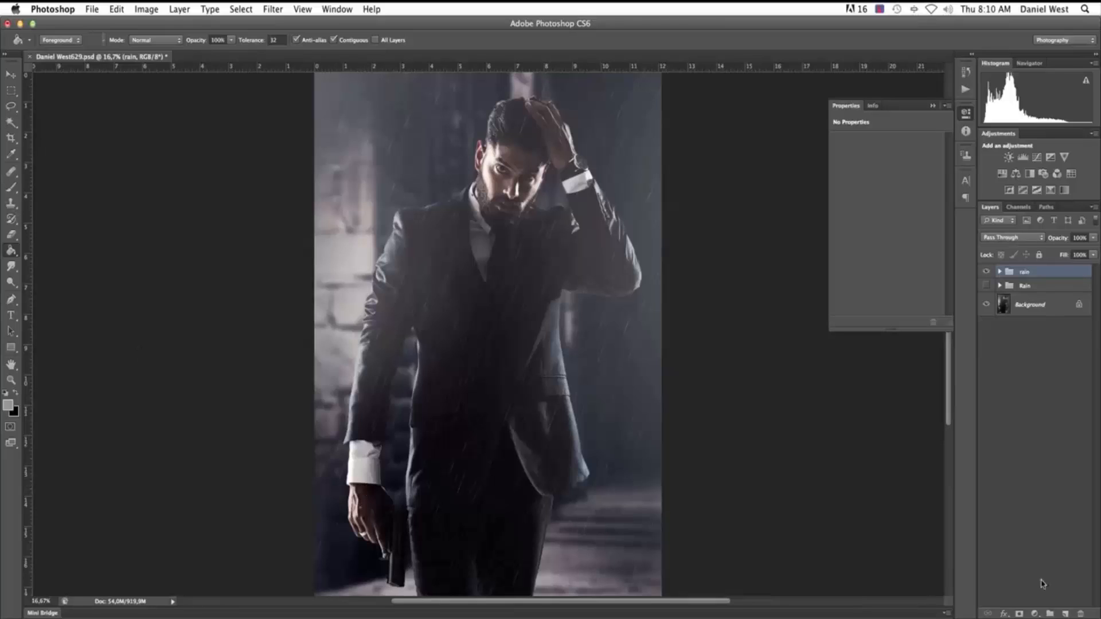
pyautogui.click(1064, 613)
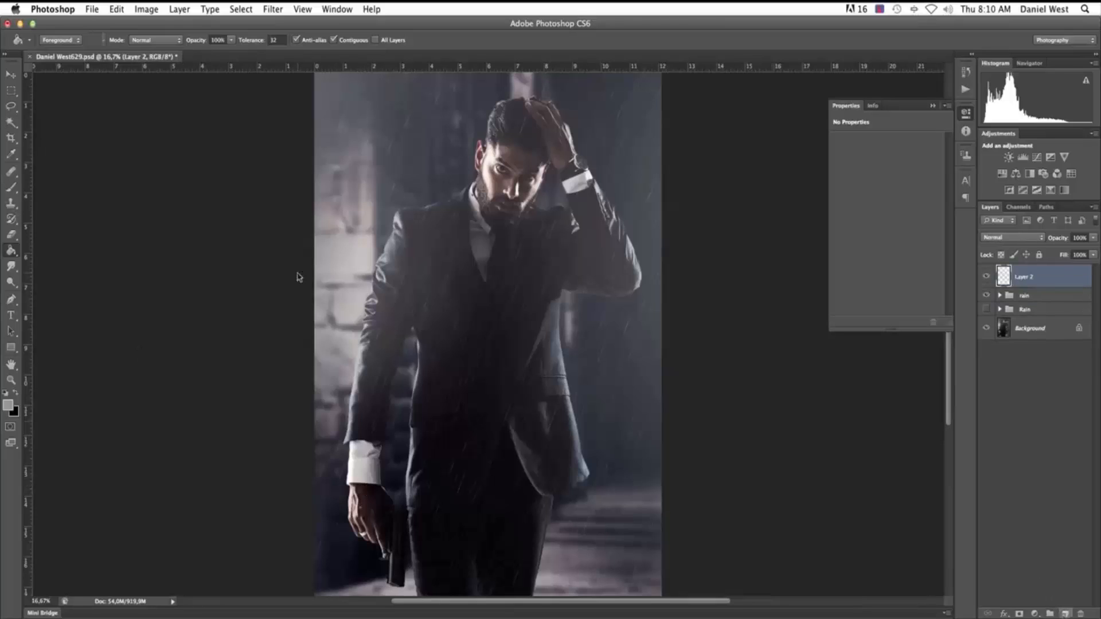
pyautogui.click(12, 188)
pyautogui.rightClick(543, 229)
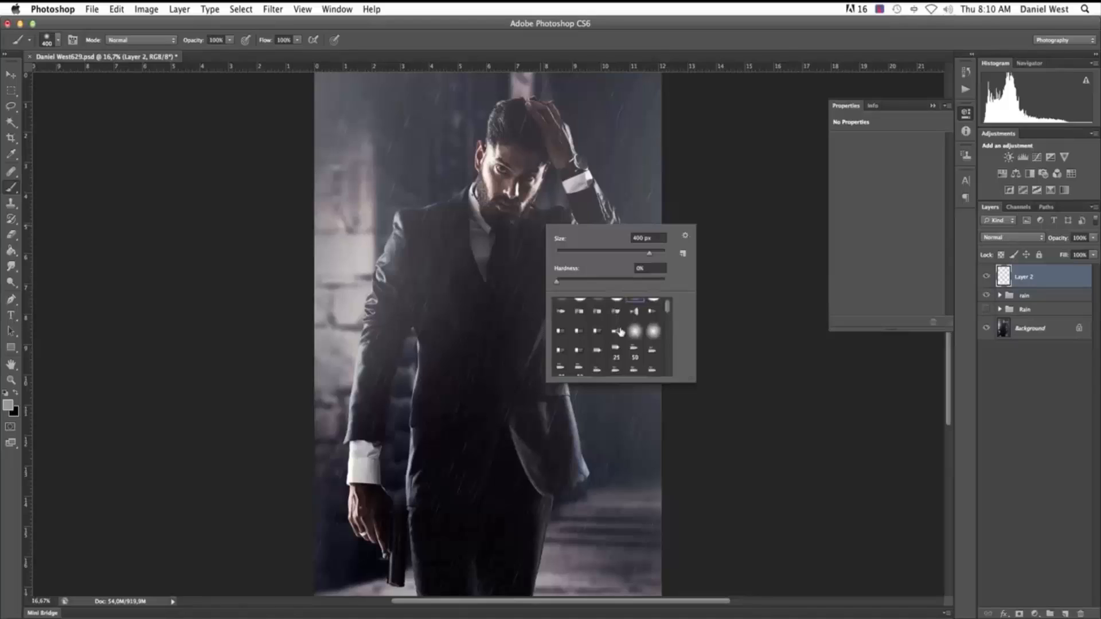
pyautogui.scroll(-5, 621, 332)
pyautogui.click(560, 329)
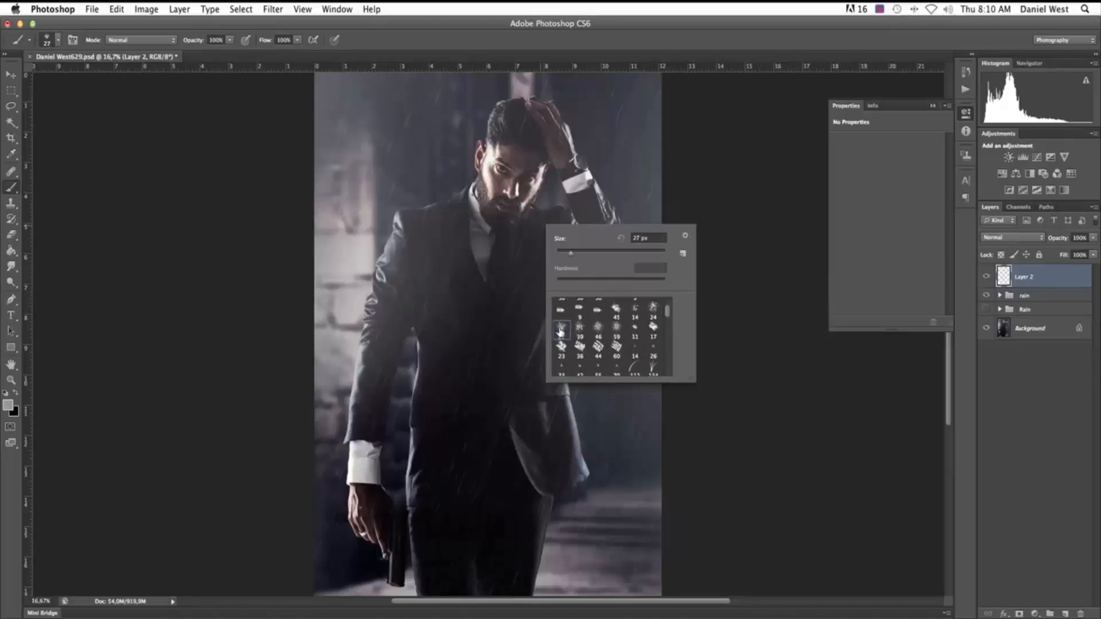
pyautogui.click(598, 329)
pyautogui.click(581, 253)
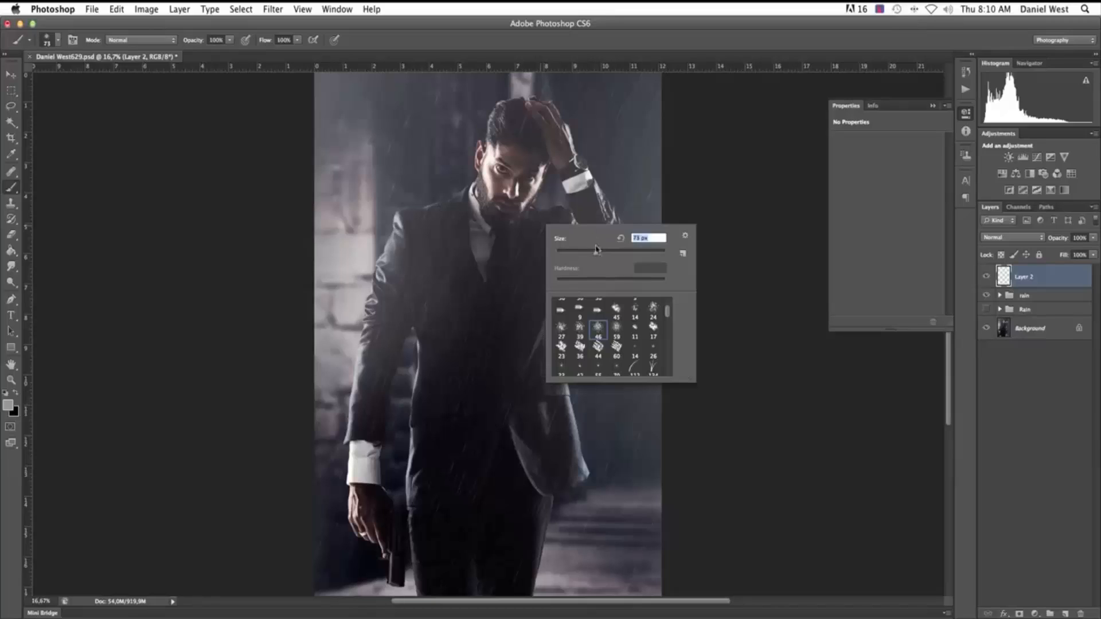
pyautogui.moveTo(610, 257); pyautogui.dragTo(624, 255)
pyautogui.click(772, 161)
# Paint fine splashes along both shoulders, the raised sleeve and the wrist, and lower this layer's opacity to about 20%
pyautogui.moveTo(461, 190); pyautogui.dragTo(413, 204)
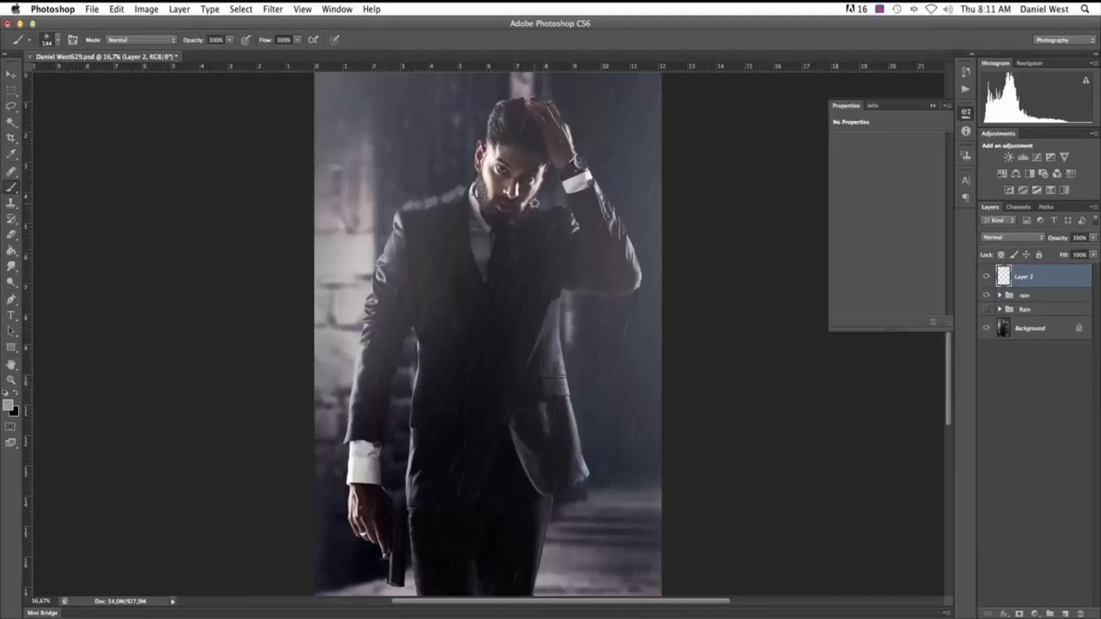
pyautogui.click(537, 207)
pyautogui.click(549, 207)
pyautogui.click(609, 199)
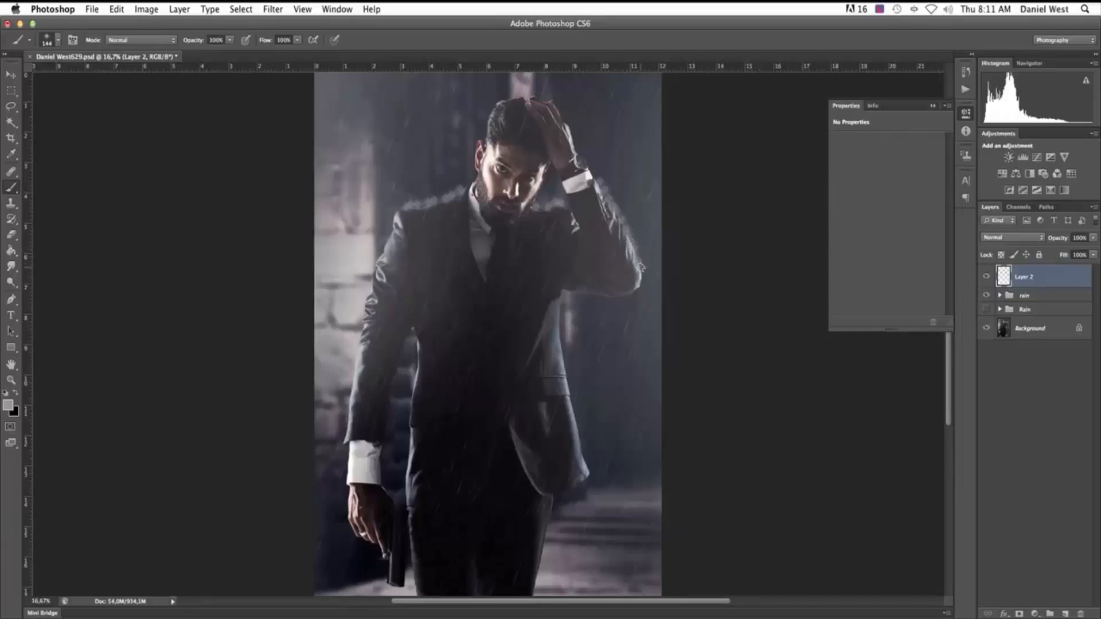
pyautogui.moveTo(591, 171); pyautogui.dragTo(583, 155)
pyautogui.moveTo(1093, 237)
pyautogui.mouseDown()
pyautogui.moveTo(1091, 249)
pyautogui.moveTo(1049, 252)
pyautogui.mouseUp()
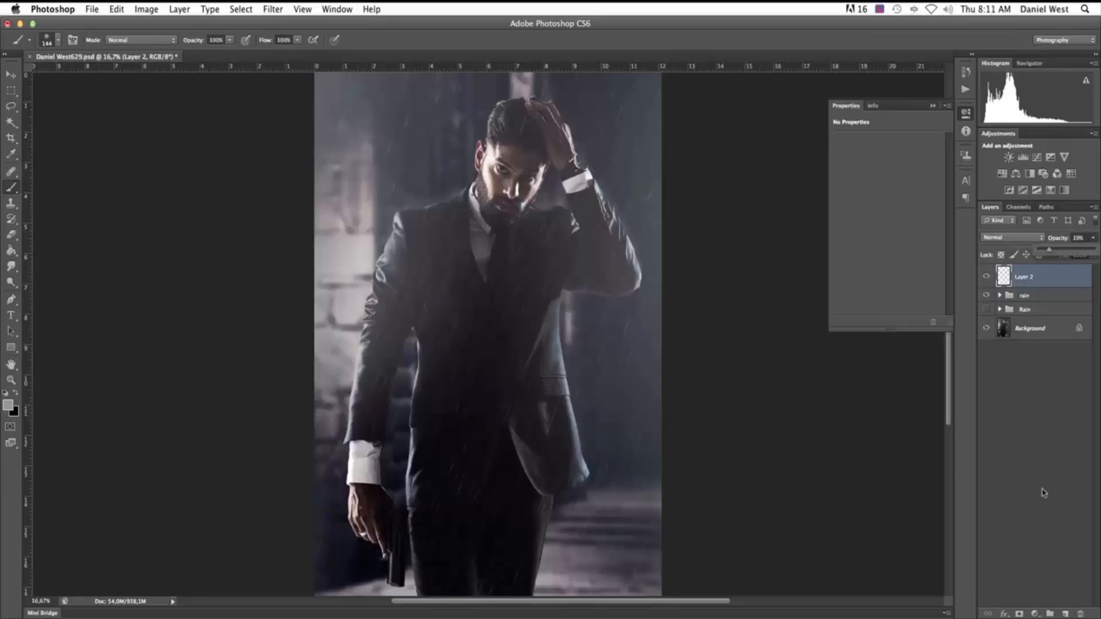
# Add another new layer on top and choose the 59 px spatter brush tip, enlarged to 384 px
pyautogui.click(1065, 613)
pyautogui.rightClick(402, 141)
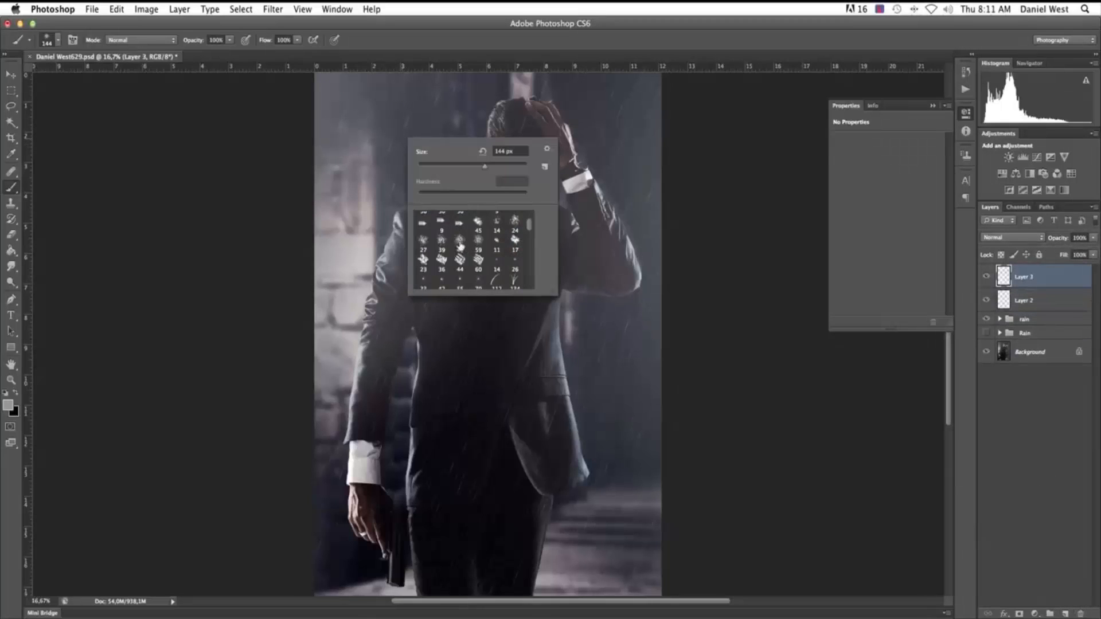
pyautogui.click(478, 241)
pyautogui.moveTo(449, 169); pyautogui.dragTo(509, 169)
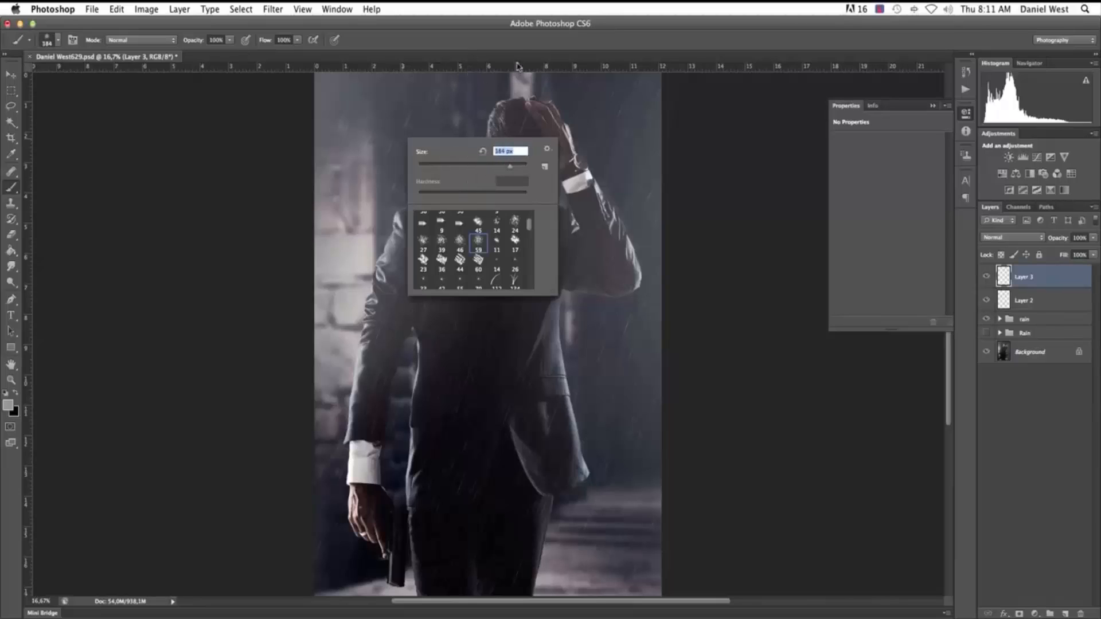
pyautogui.click(519, 42)
# Dab larger spatter splashes around the shoulder by the wall, the top of the head, the hand and the raised arm
pyautogui.click(451, 185)
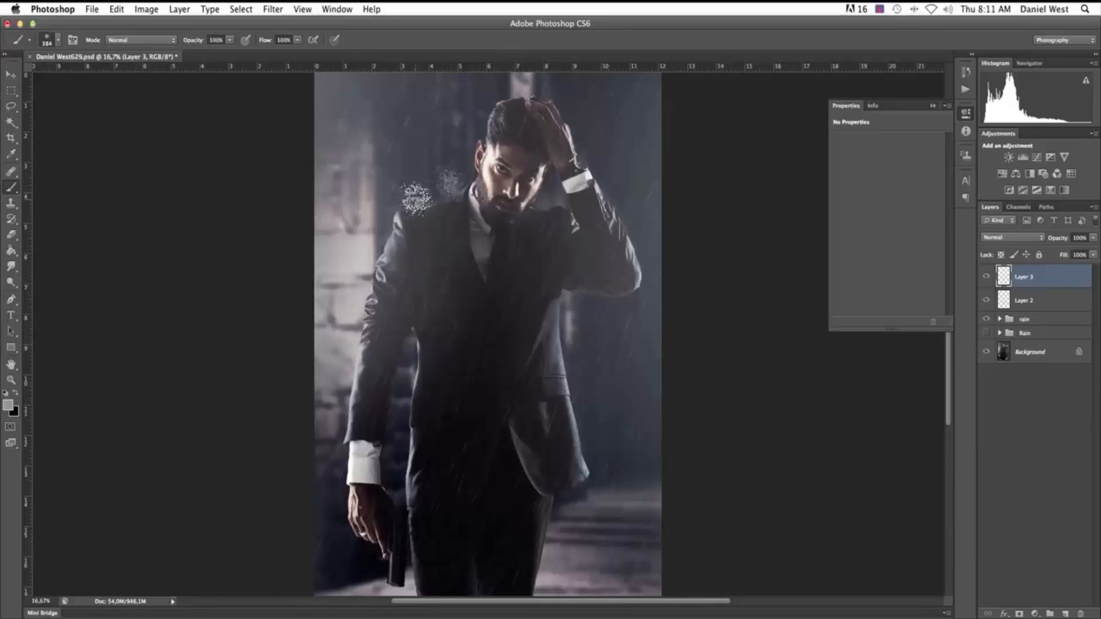
pyautogui.click(423, 197)
pyautogui.click(396, 220)
pyautogui.click(383, 253)
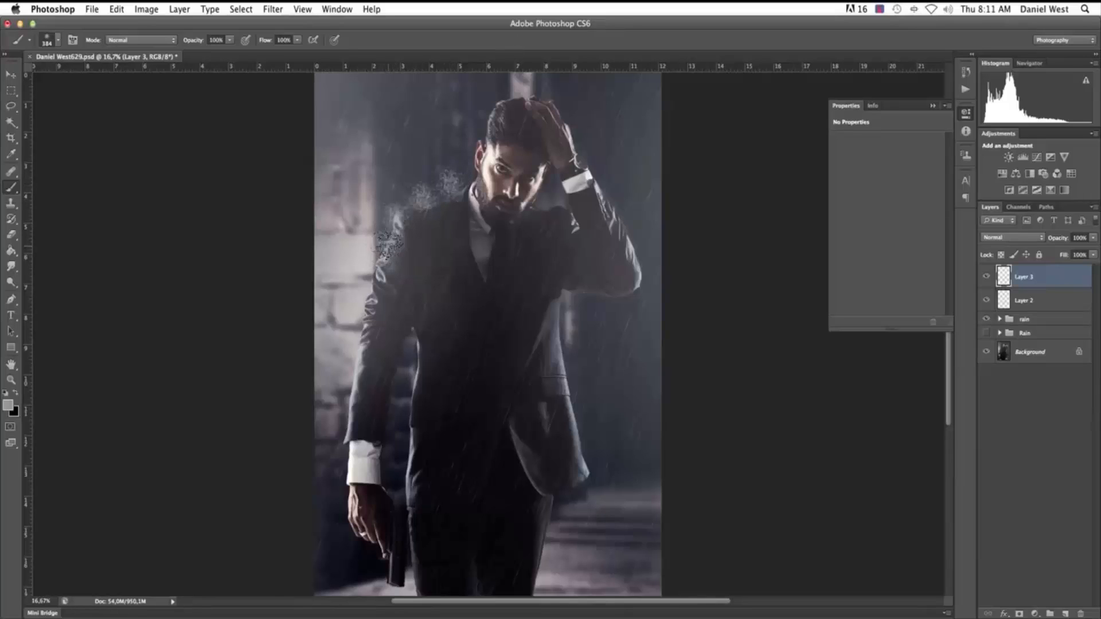
pyautogui.click(509, 96)
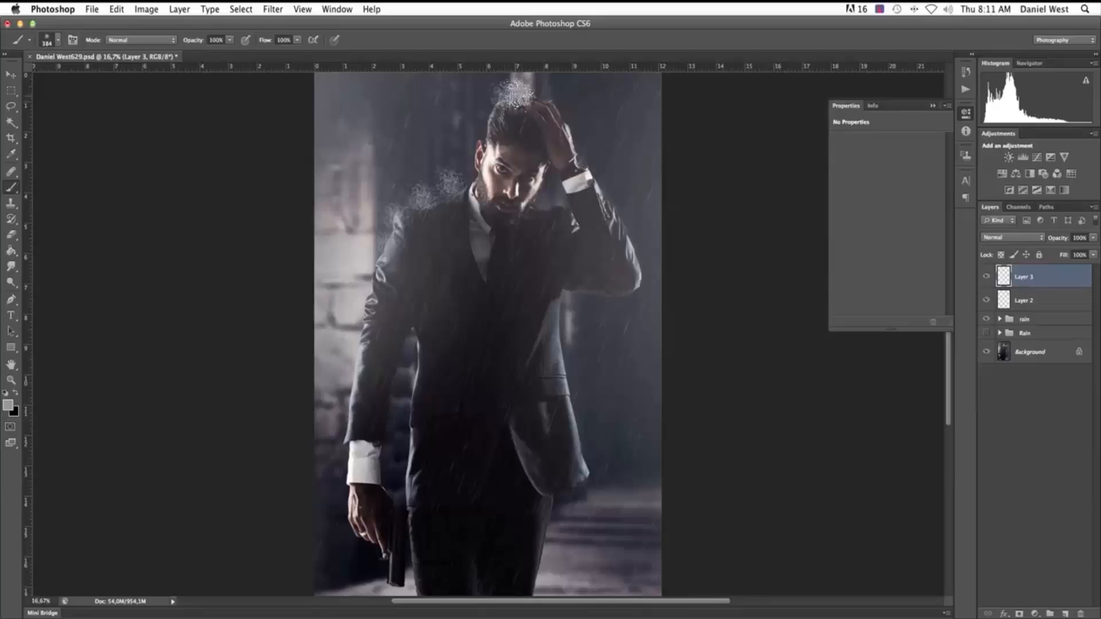
pyautogui.click(532, 97)
pyautogui.click(549, 99)
pyautogui.click(566, 107)
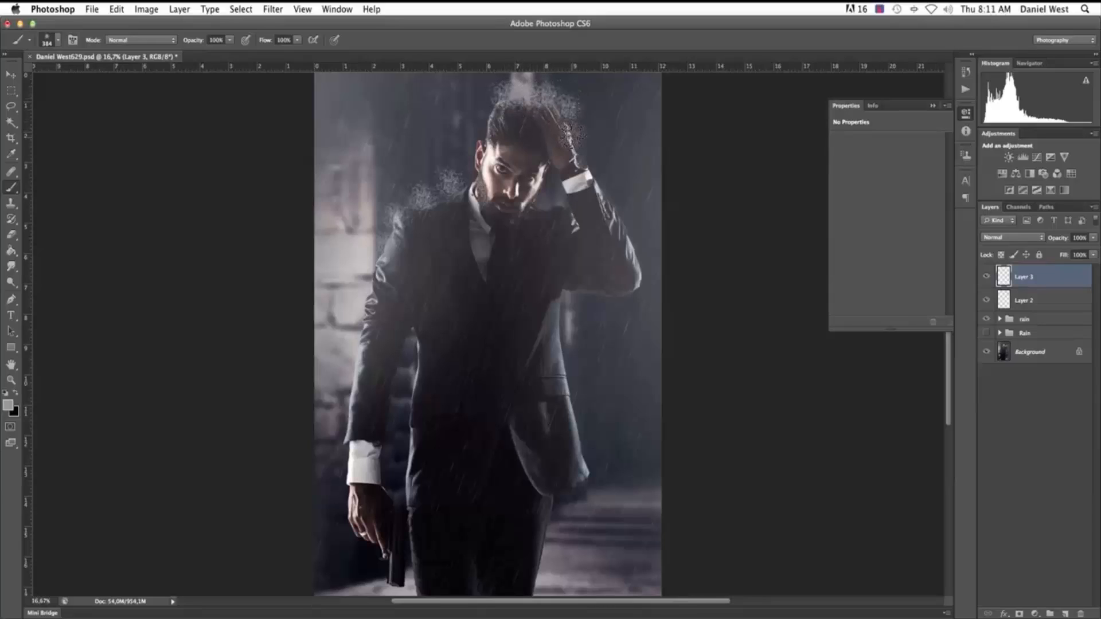
pyautogui.moveTo(570, 133); pyautogui.dragTo(643, 269)
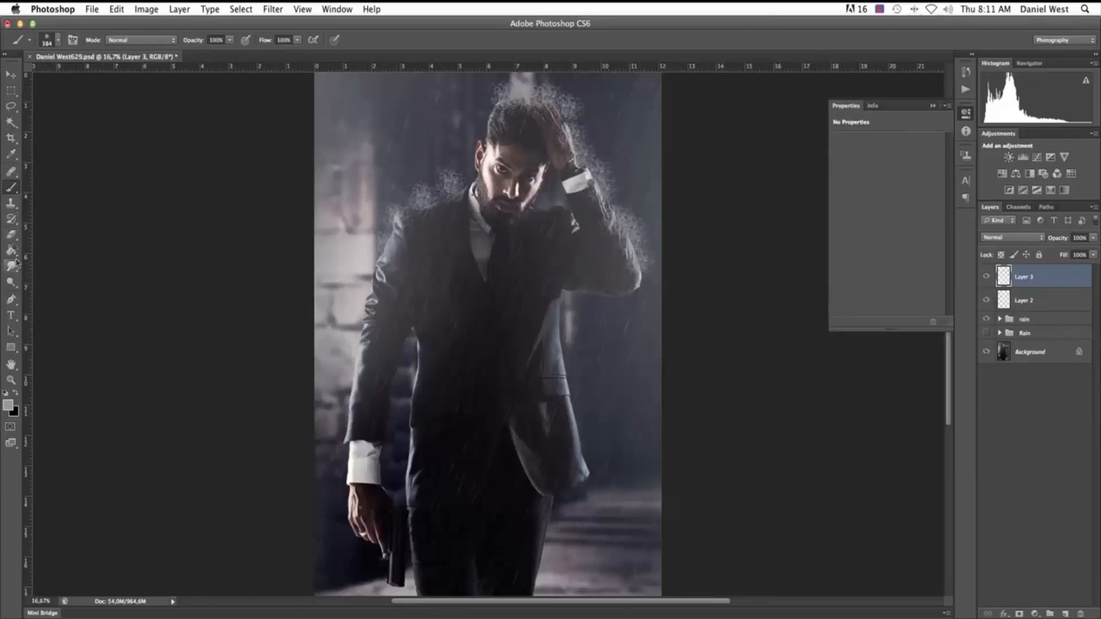
# With a soft 500 px Eraser, remove the spatter overlapping the hair and body and trim it around the shoulder by the wall
pyautogui.click(11, 235)
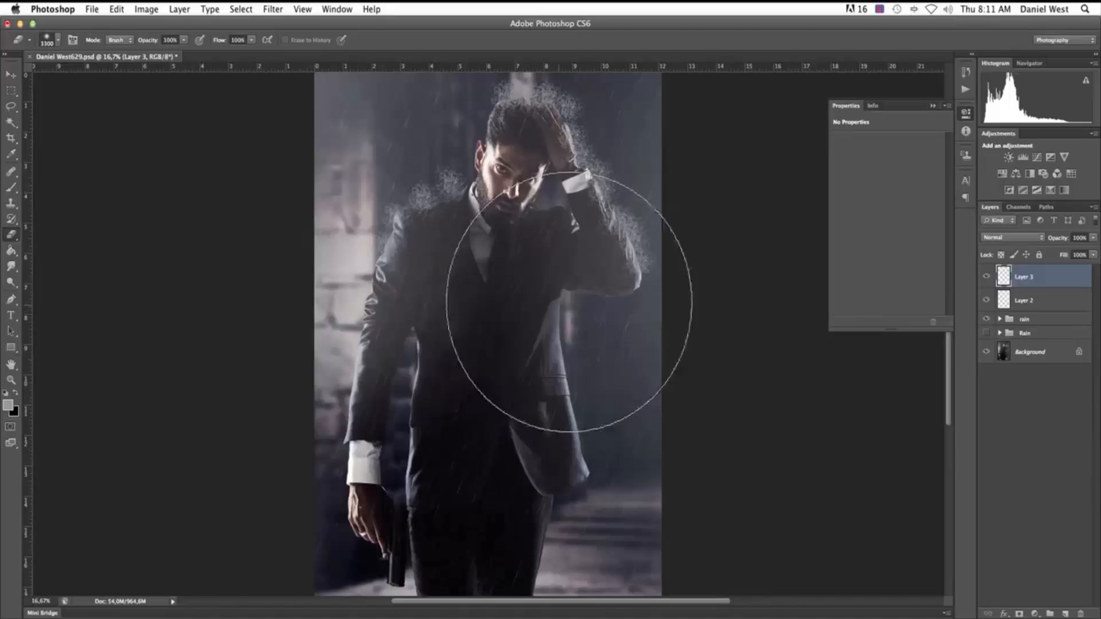
pyautogui.press('[')
pyautogui.press('[')
pyautogui.press('[')
pyautogui.press('[')
pyautogui.press('[')
pyautogui.press('[')
pyautogui.press('[')
pyautogui.press('[')
pyautogui.press('[')
pyautogui.press('[')
pyautogui.press('[')
pyautogui.press('[')
pyautogui.press('[')
pyautogui.press('[')
pyautogui.press('[')
pyautogui.press('[')
pyautogui.press('[')
pyautogui.press('[')
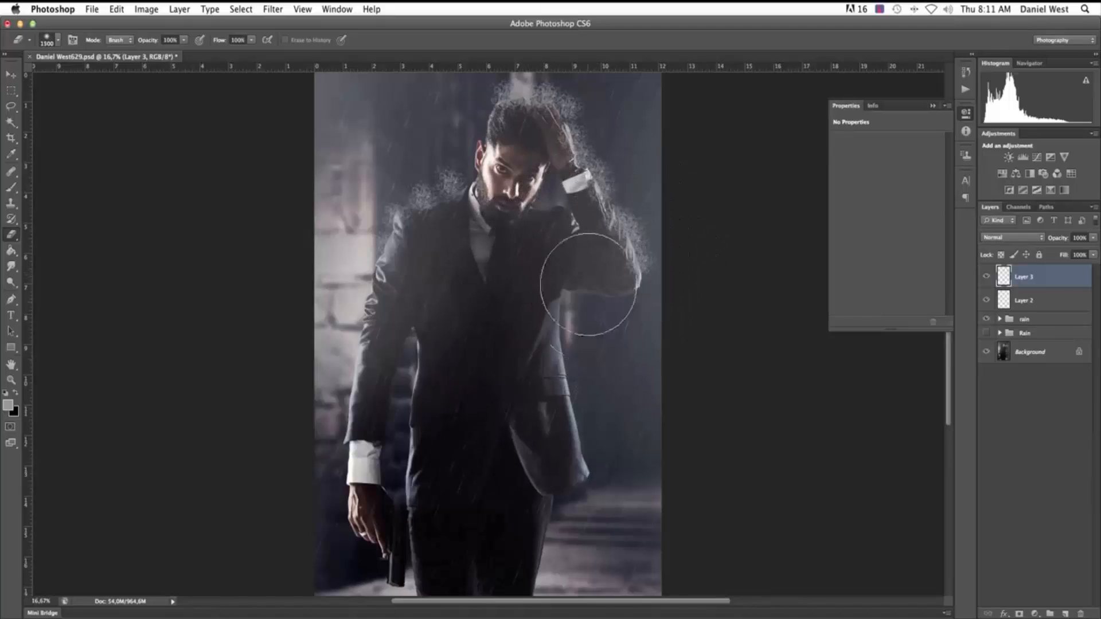
pyautogui.press('[')
pyautogui.press('[')
pyautogui.press('[')
pyautogui.press('[')
pyautogui.press('[')
pyautogui.press('[')
pyautogui.press('[')
pyautogui.press('[')
pyautogui.press('[')
pyautogui.press('[')
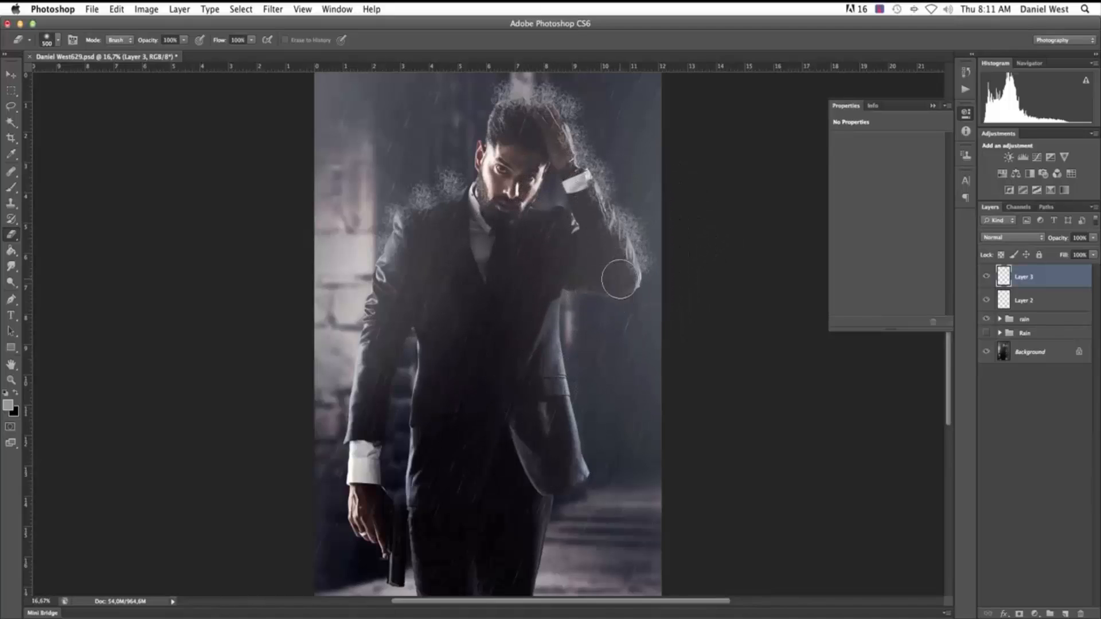
pyautogui.rightClick(619, 279)
pyautogui.press('Escape')
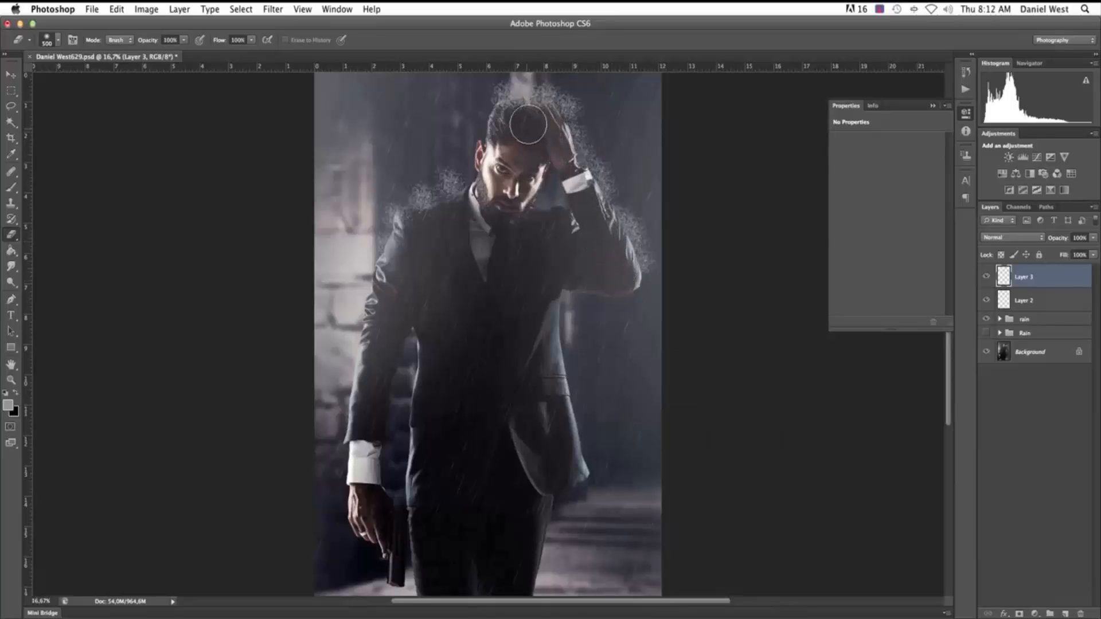
pyautogui.moveTo(528, 125)
pyautogui.mouseDown()
pyautogui.moveTo(504, 120)
pyautogui.moveTo(498, 162)
pyautogui.moveTo(455, 220)
pyautogui.moveTo(400, 246)
pyautogui.moveTo(389, 279)
pyautogui.mouseUp()
pyautogui.moveTo(356, 190); pyautogui.dragTo(455, 145)
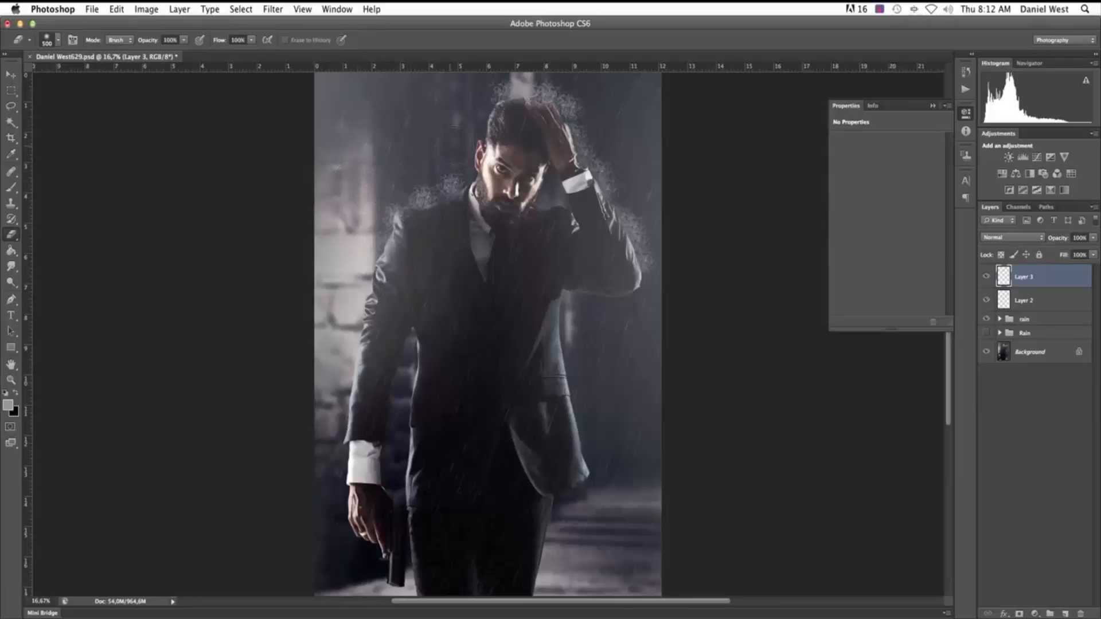
# Enlarge the soft Eraser to 2158 px and fade the outer edge of the spatter along the raised arm
pyautogui.rightClick(412, 163)
pyautogui.moveTo(527, 198); pyautogui.dragTo(530, 199)
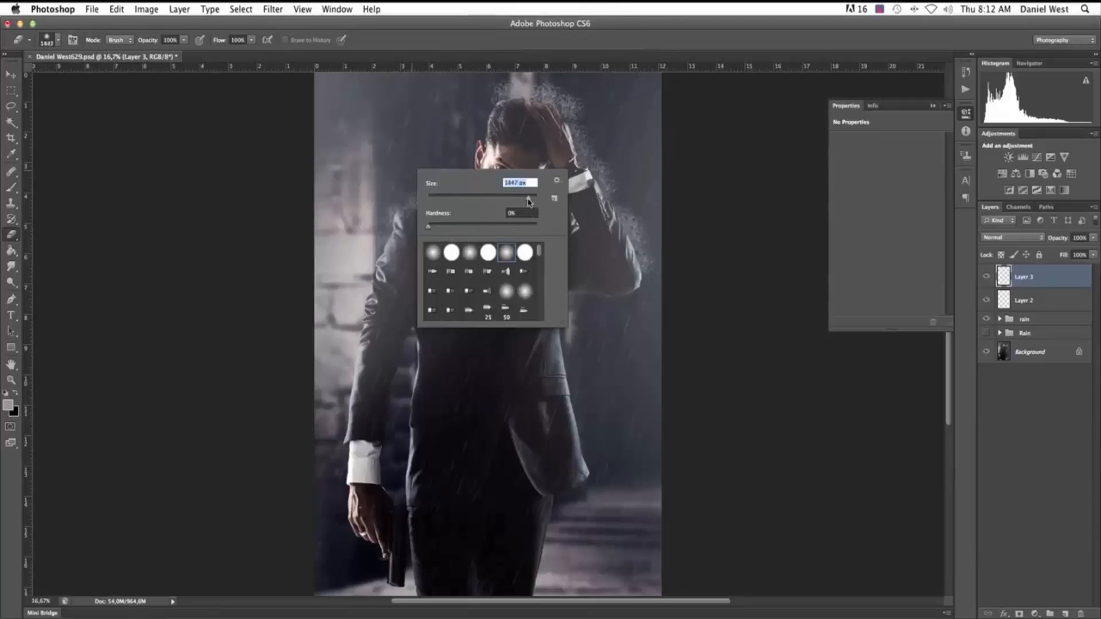
pyautogui.click(664, 117)
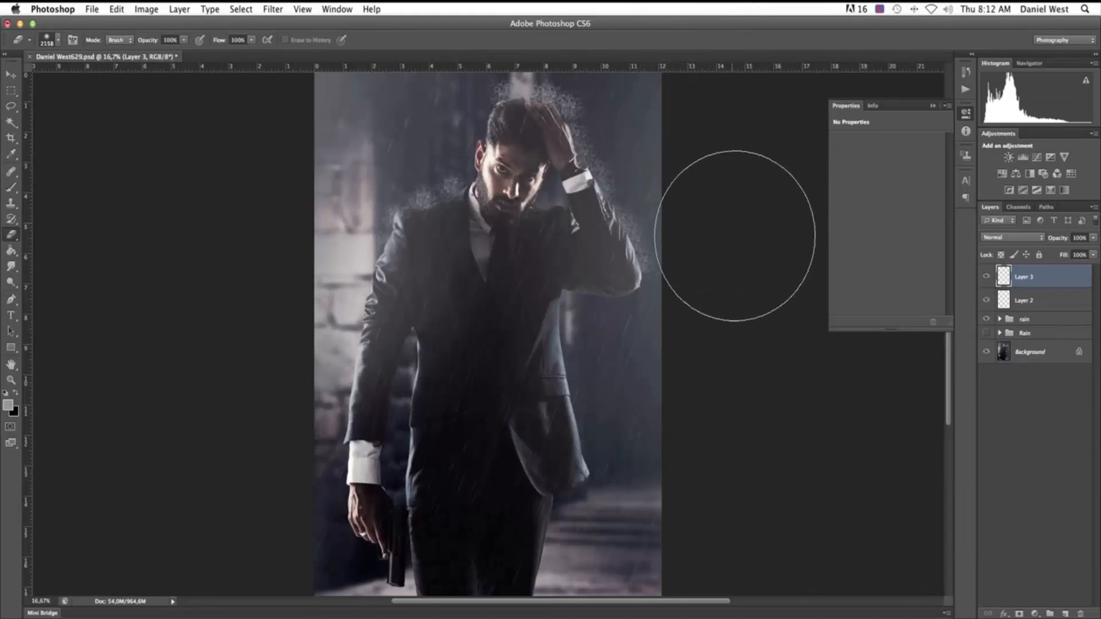
pyautogui.moveTo(658, 235); pyautogui.dragTo(630, 129)
# Reduce the Eraser to 500 px and fade the outer spatter above the head and over the shoulder by the wall
pyautogui.press('[')
pyautogui.press('[')
pyautogui.press('[')
pyautogui.press('[')
pyautogui.press('[')
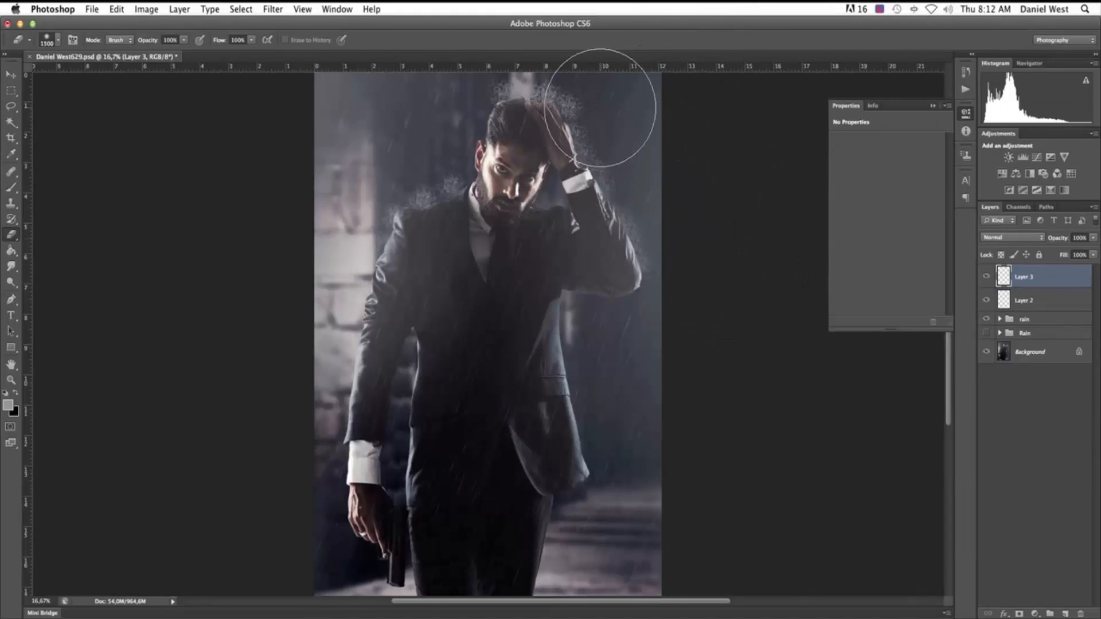
pyautogui.press('[')
pyautogui.press('[')
pyautogui.press('[')
pyautogui.press('[')
pyautogui.press('[')
pyautogui.press('[')
pyautogui.press('[')
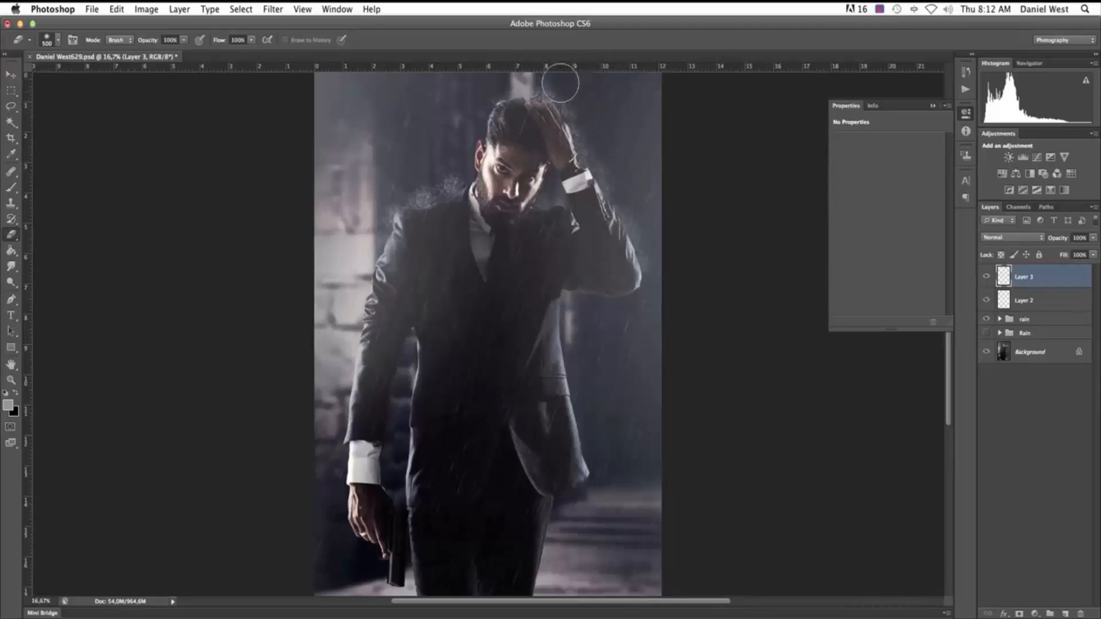
pyautogui.moveTo(458, 165); pyautogui.dragTo(384, 202)
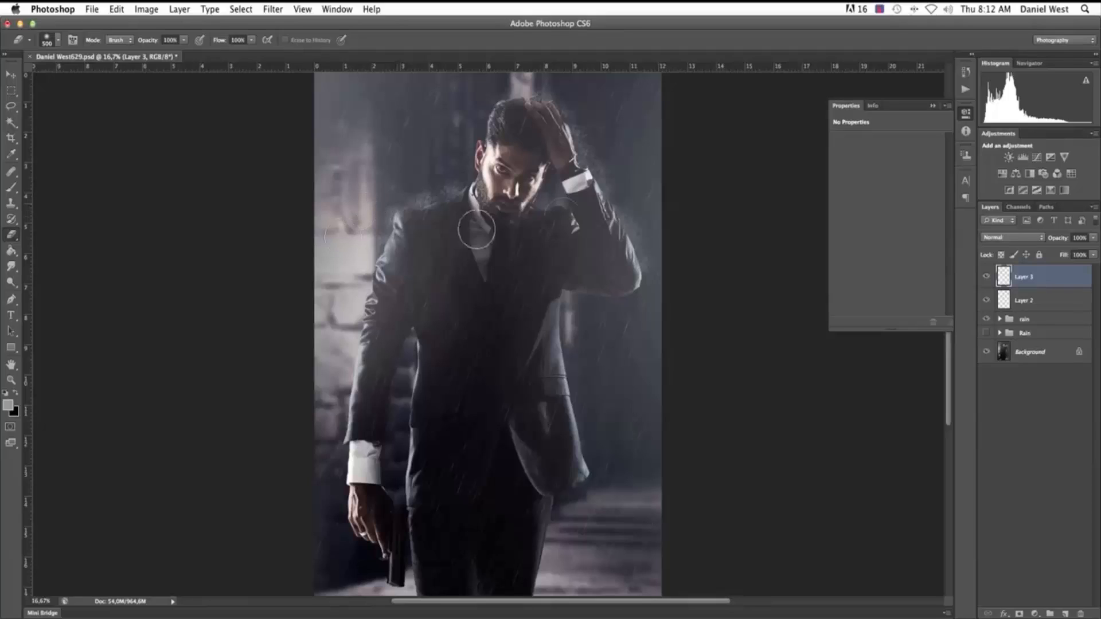
# Lower the large-spatter layer's opacity to 38% and collapse the empty Properties panel
pyautogui.click(1093, 238)
pyautogui.moveTo(1092, 252); pyautogui.dragTo(1059, 254)
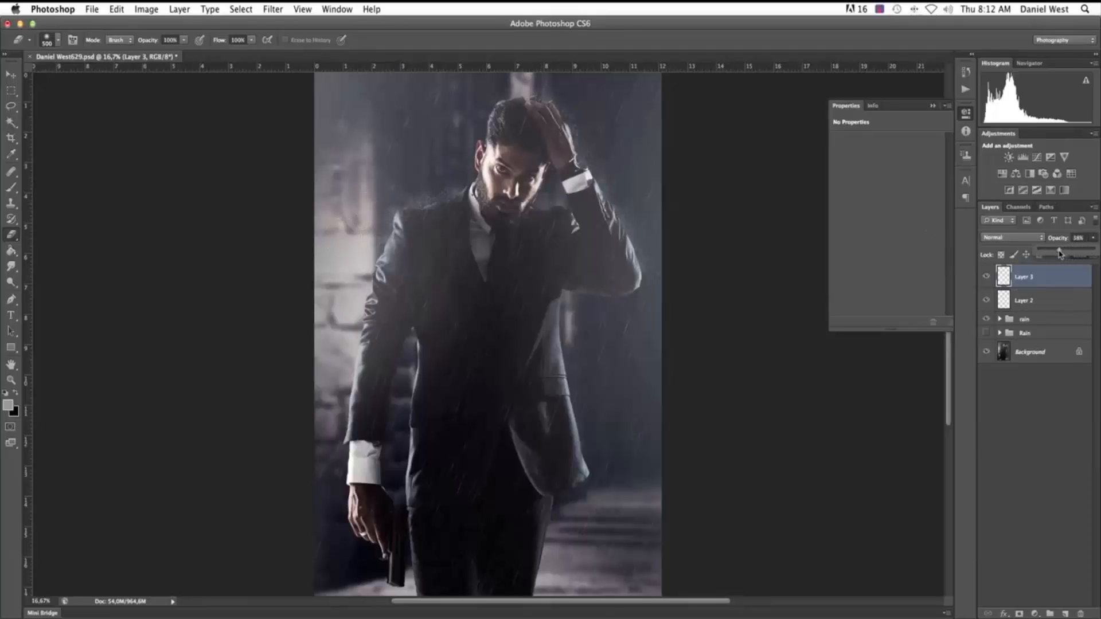
pyautogui.press('super+minus')
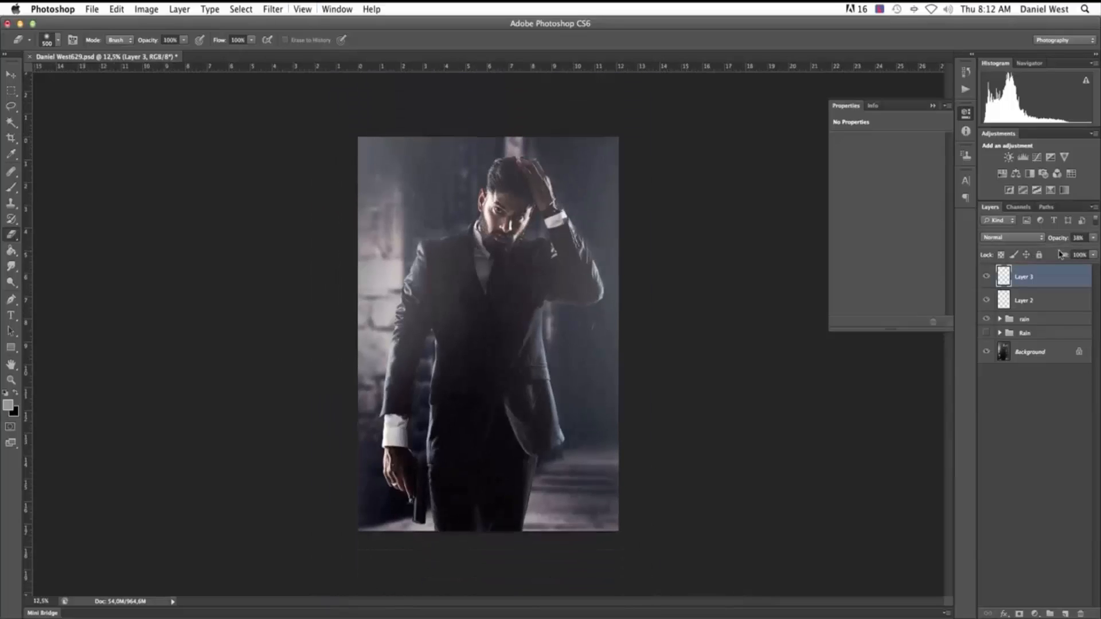
pyautogui.press('super+minus')
pyautogui.press('super+plus')
pyautogui.press('super+plus')
pyautogui.click(932, 106)
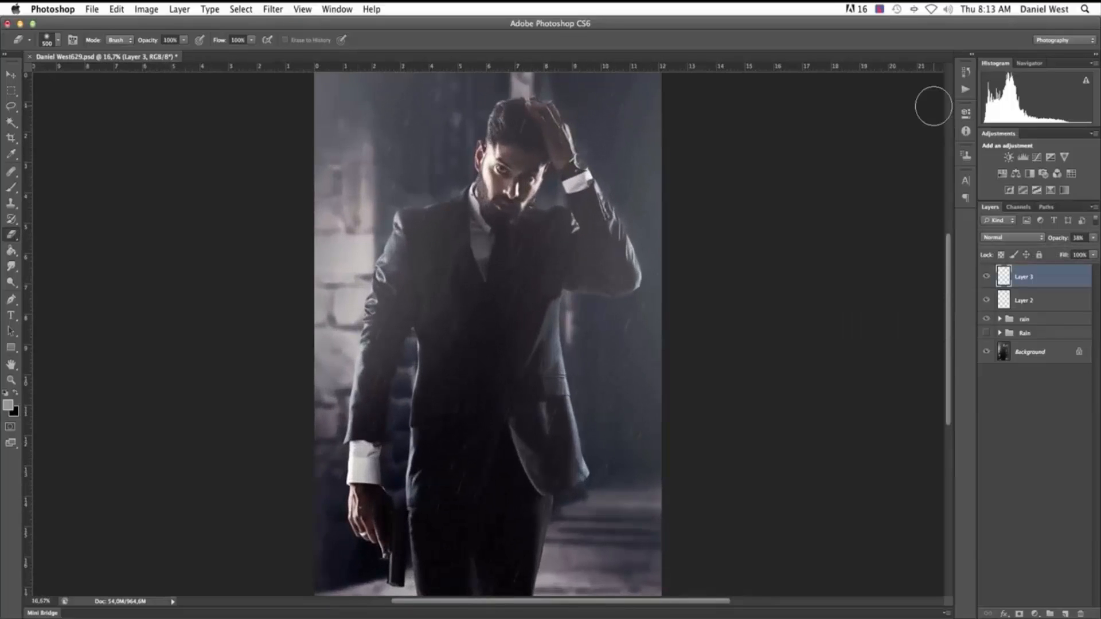